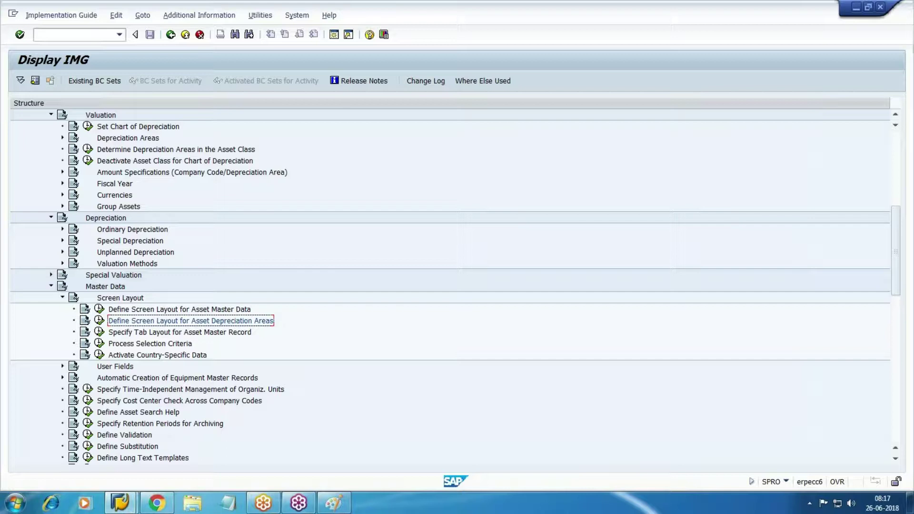
Leave the implementation guide and start the AS01 Create Asset transaction.
left_click(71, 37)
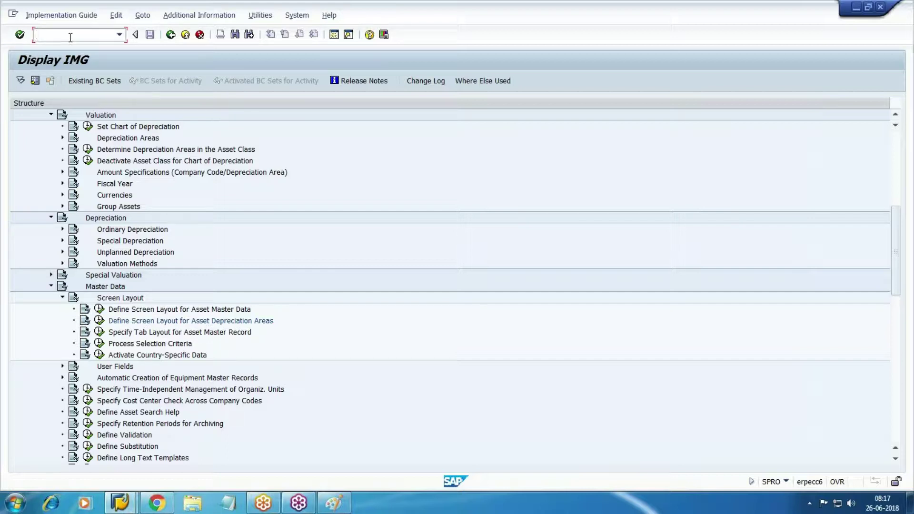
type("/n")
key("Return")
type("A")
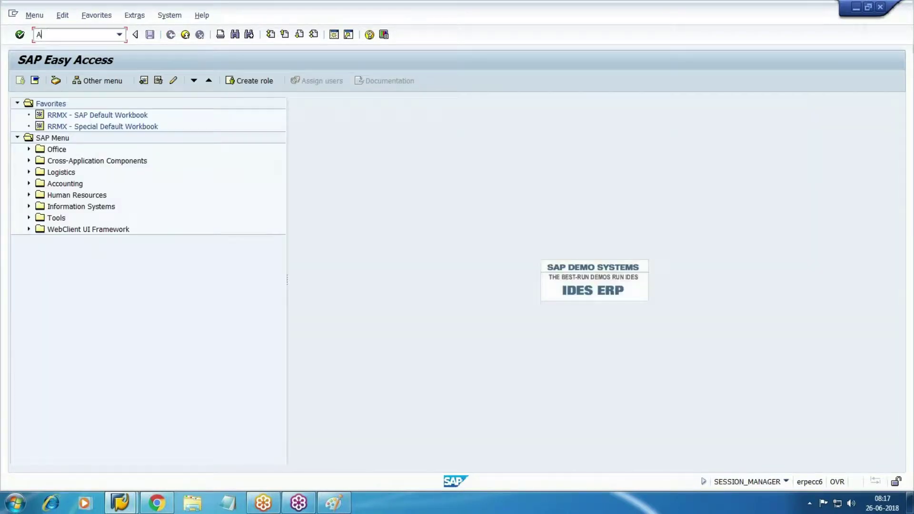
type("S01")
key("Return")
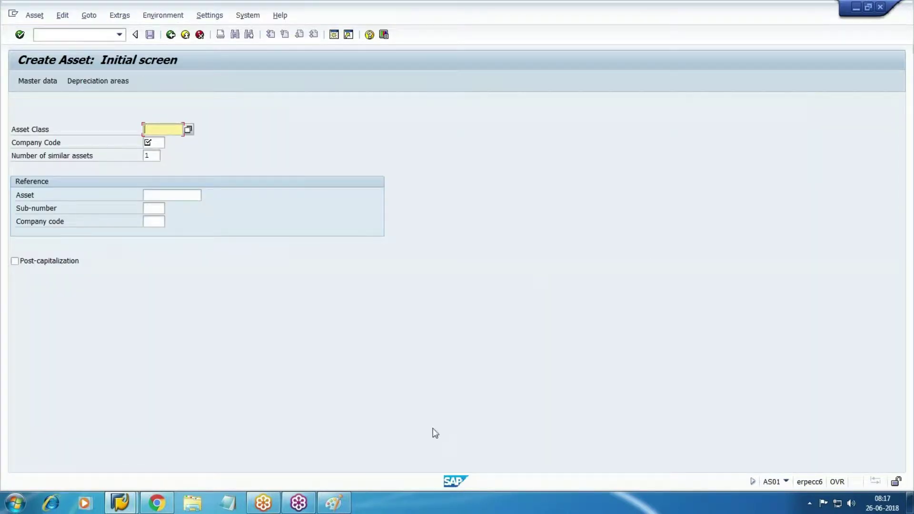
Enter asset class W10 and company code WM10, then go to the master data.
left_click(163, 508)
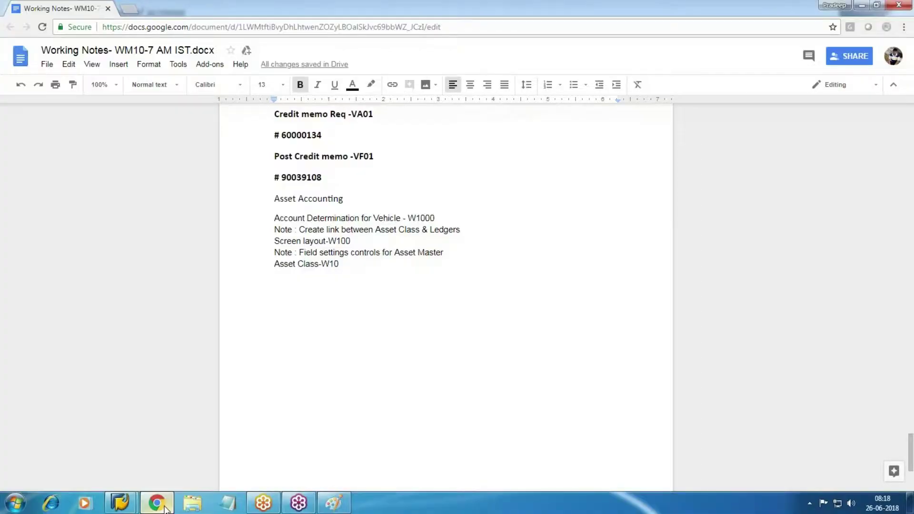
left_click(165, 507)
type("W10")
key("Tab")
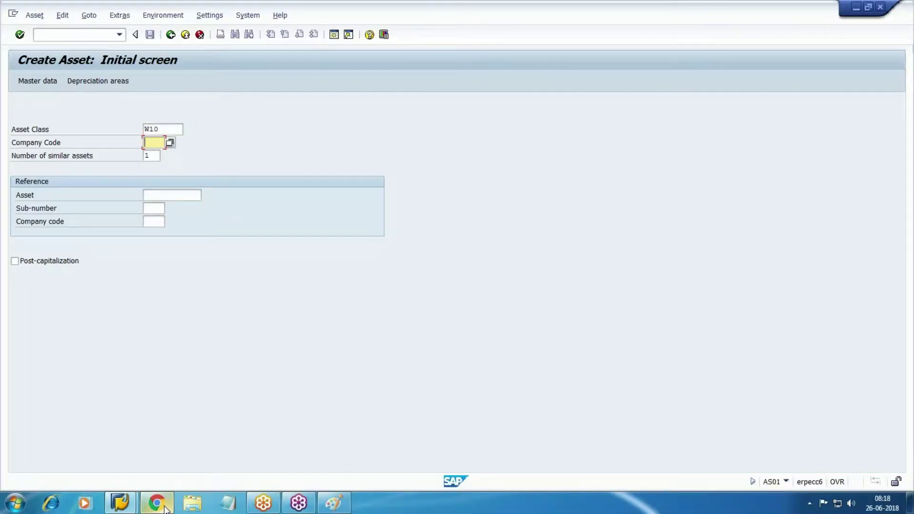
type("WM10")
key("Tab")
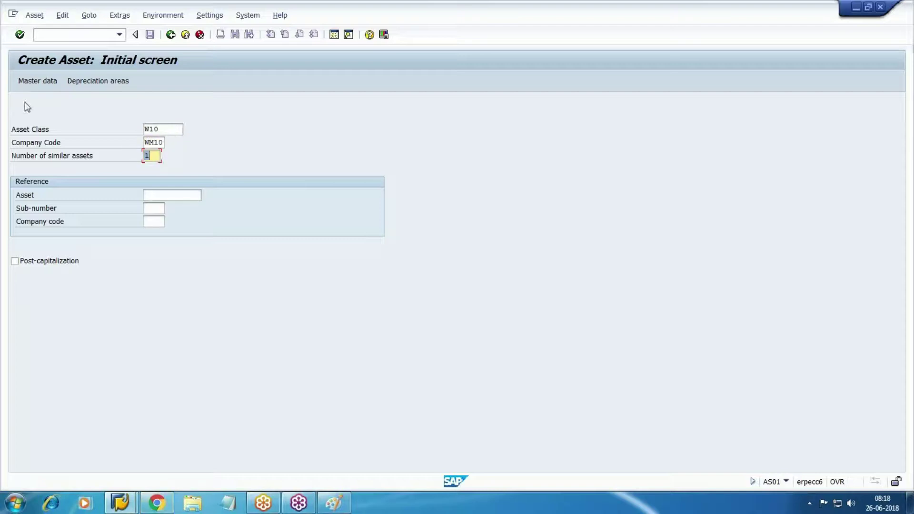
left_click(38, 81)
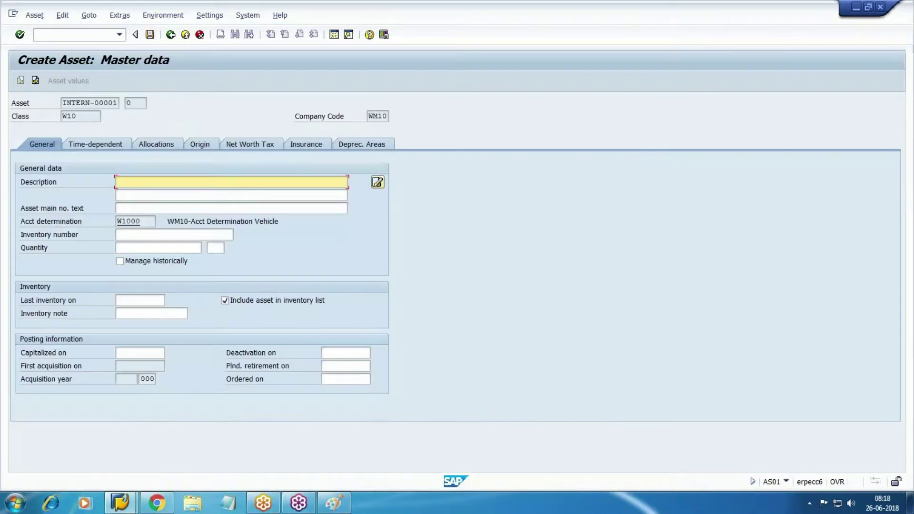
Describe the asset as 'VOLVO #456' with second line 'VOLVO #456-Staff Bus'.
type("VOLVO #456")
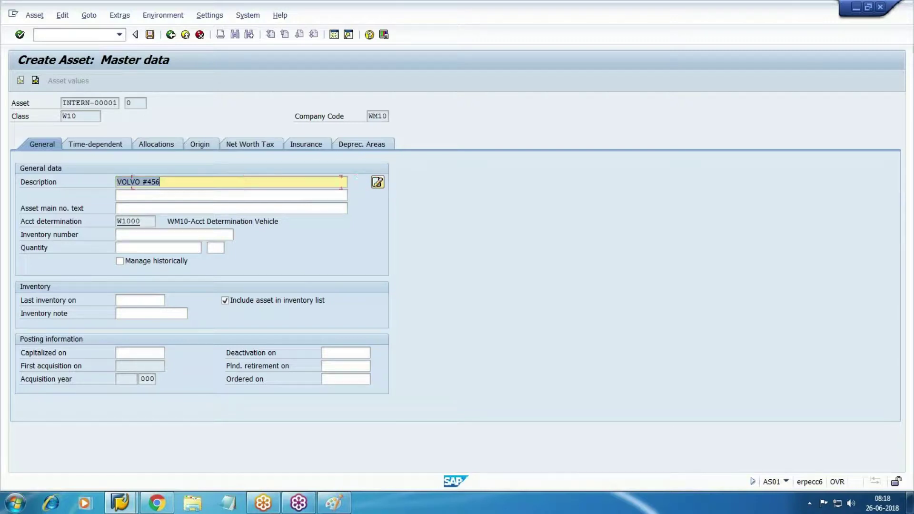
key("Tab")
type("VOLVO #456")
type("-")
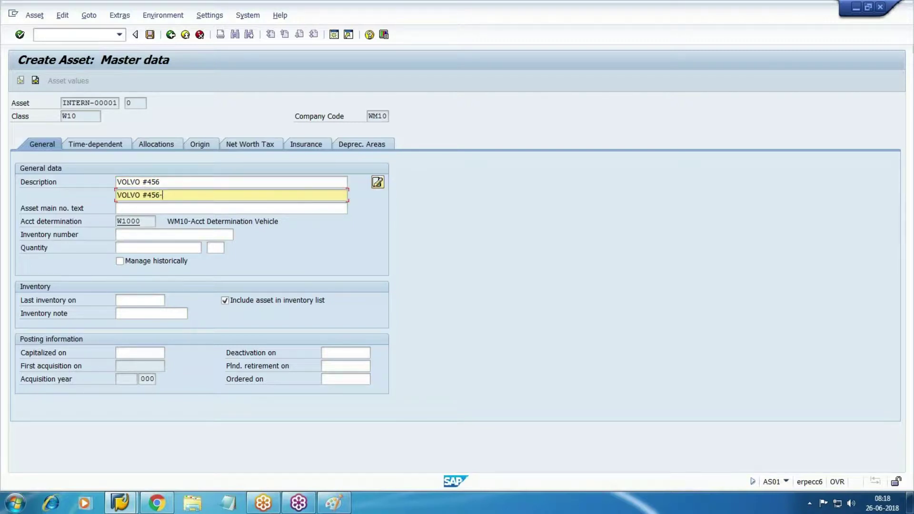
type("Staff Bus")
key("Tab")
key("Tab")
key("Tab")
key("Tab")
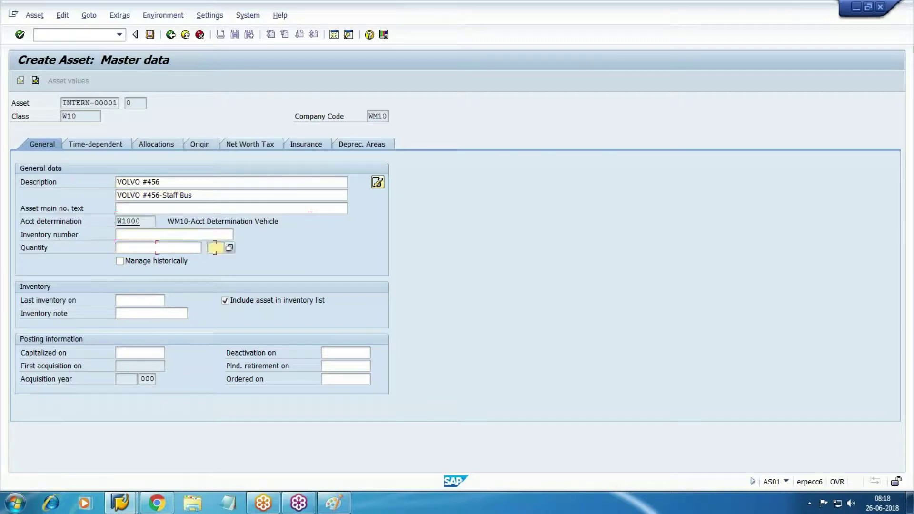
key("Tab")
key("Tab")
key("Tab")
key("Tab")
key("Tab")
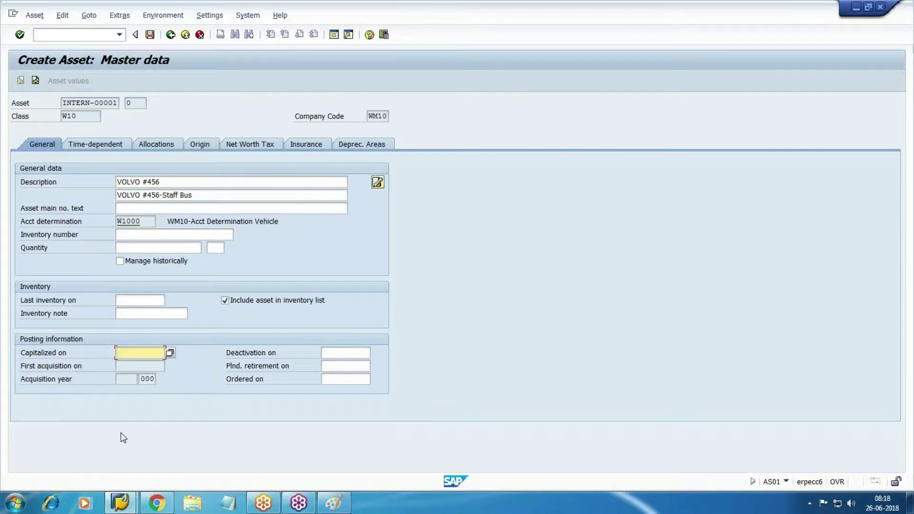
Show the Time-dependent assignments at the Cost Center entry and open a new SAP session.
left_click(98, 141)
key("Tab")
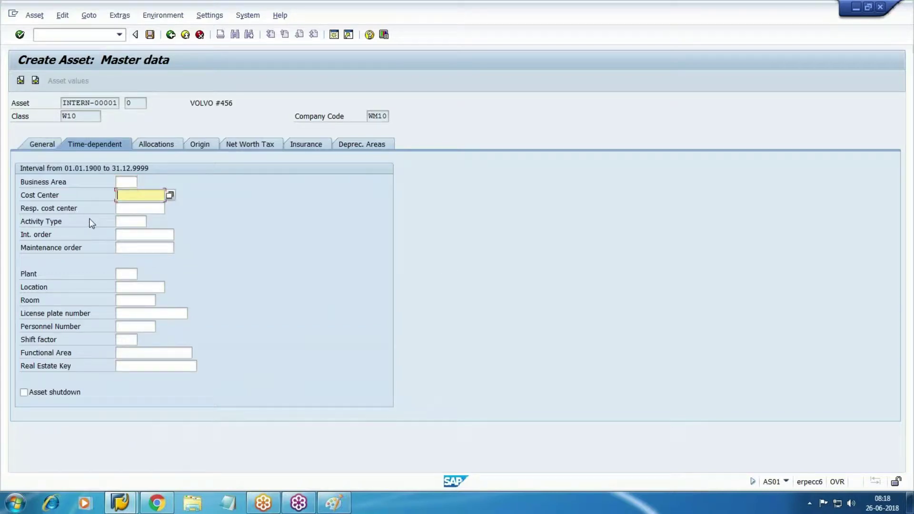
key("Tab")
left_click(153, 194)
left_click(335, 35)
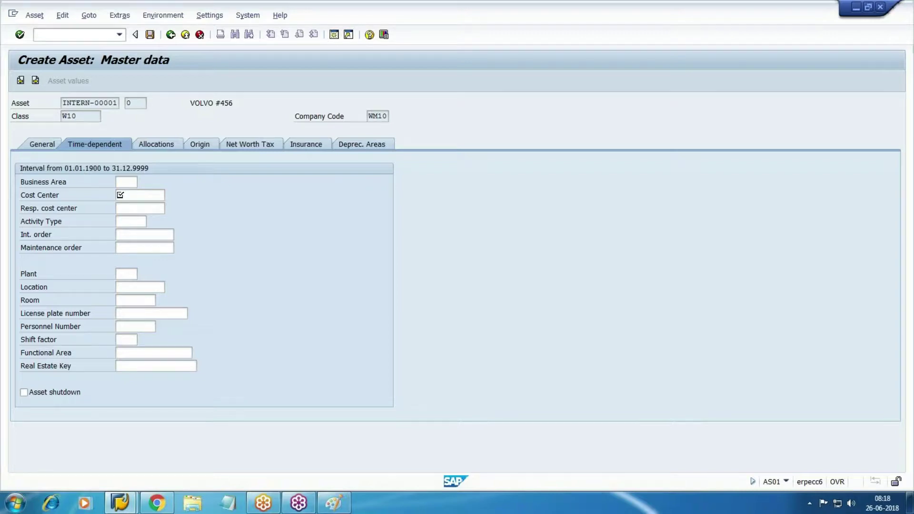
Run SPRO from SAP Easy Access and open the SAP Reference IMG.
key("super+d")
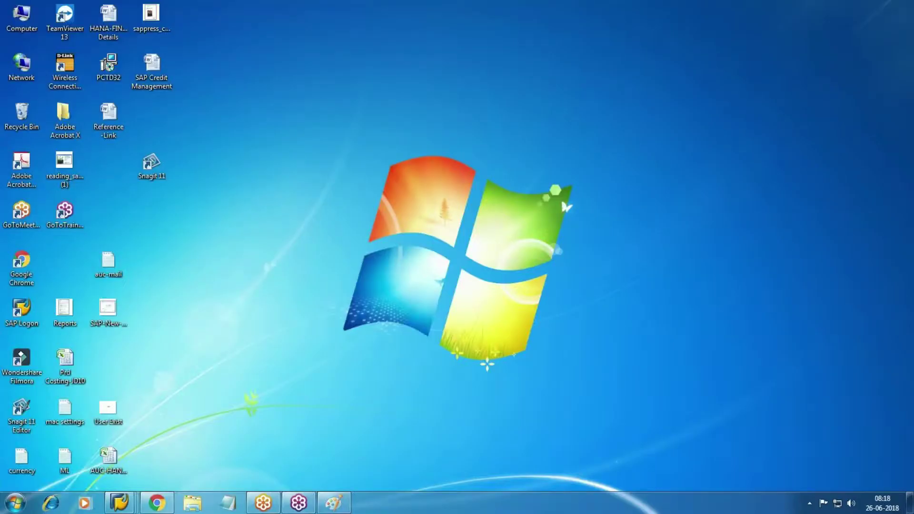
left_click(291, 470)
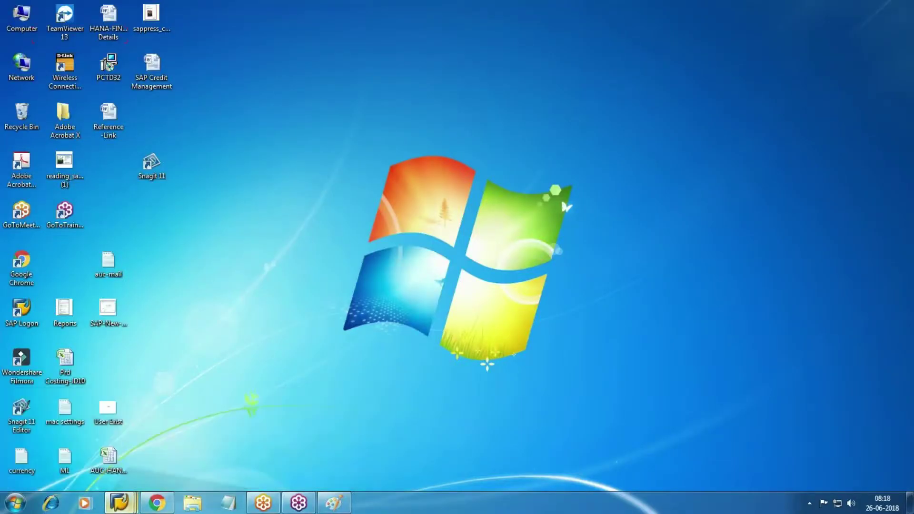
type("spro")
key("Return")
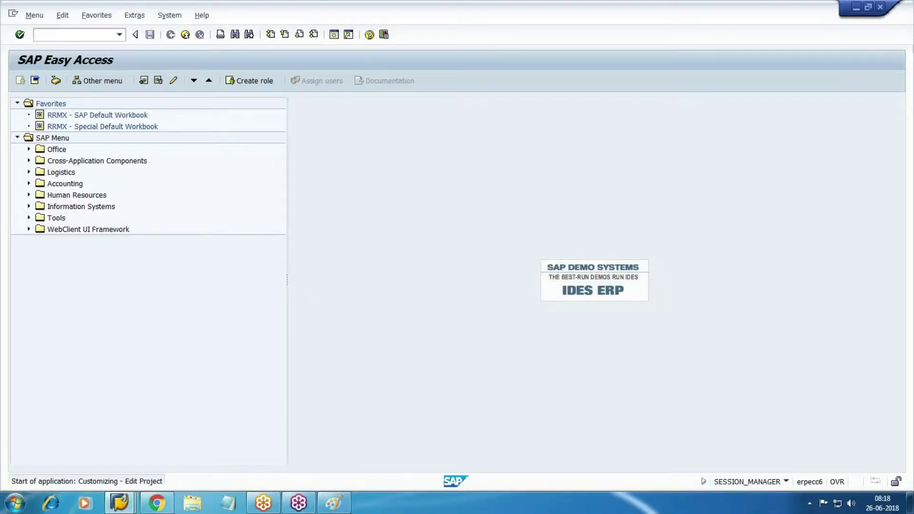
key("F5")
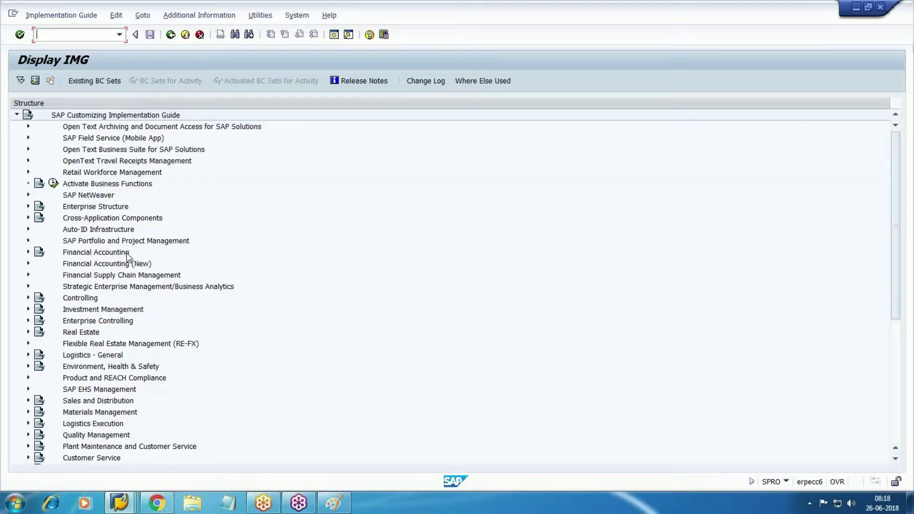
Expand Financial Accounting (New) > Asset Accounting > Master Data > Screen Layout and execute the asset master data layout definition.
left_click(29, 252)
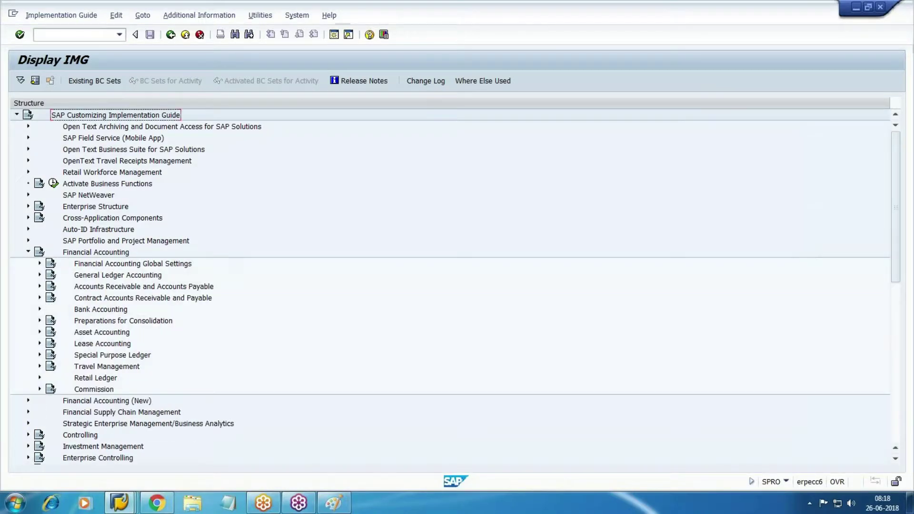
left_click(28, 252)
left_click(28, 263)
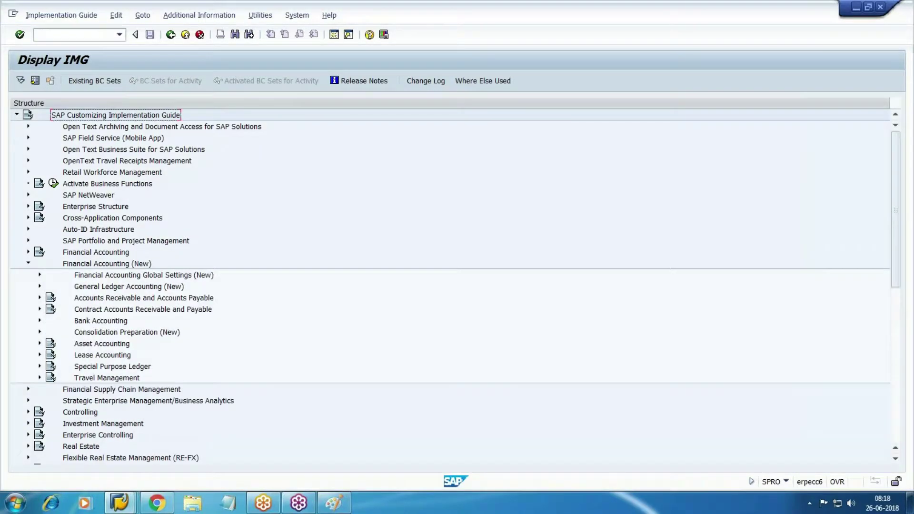
scroll(42, 293, "down", 3)
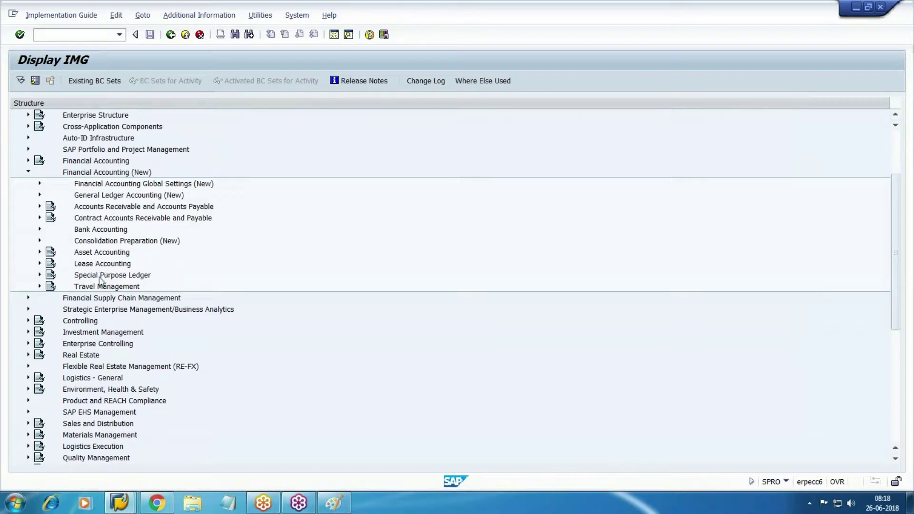
left_click(39, 252)
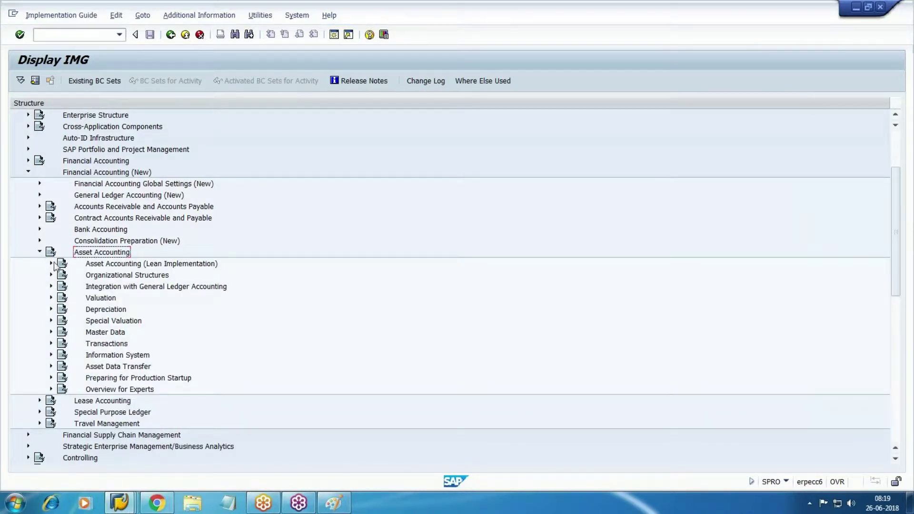
scroll(57, 268, "down", 1)
left_click(51, 298)
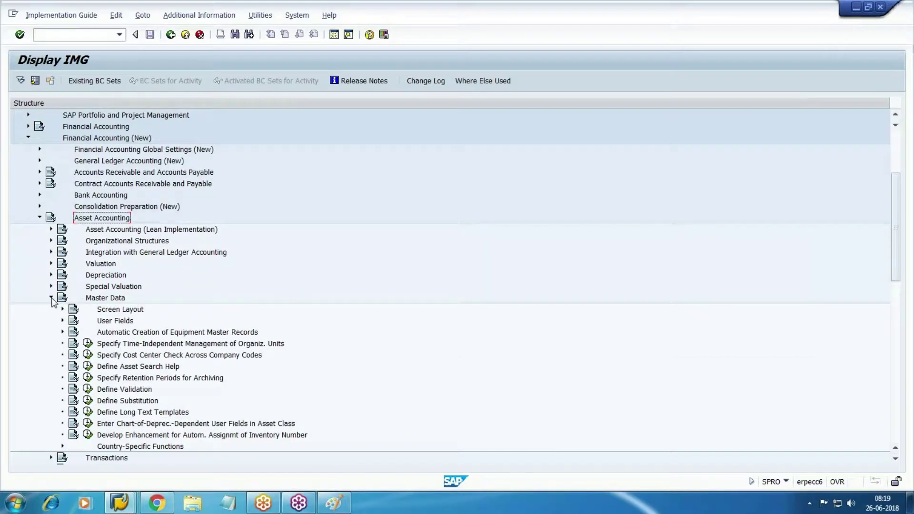
scroll(105, 290, "down", 2)
left_click(126, 243)
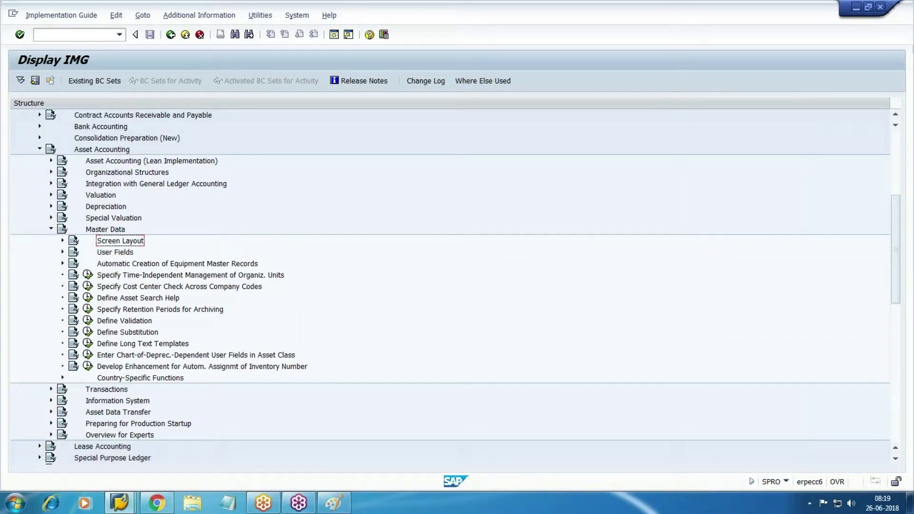
left_click(62, 240)
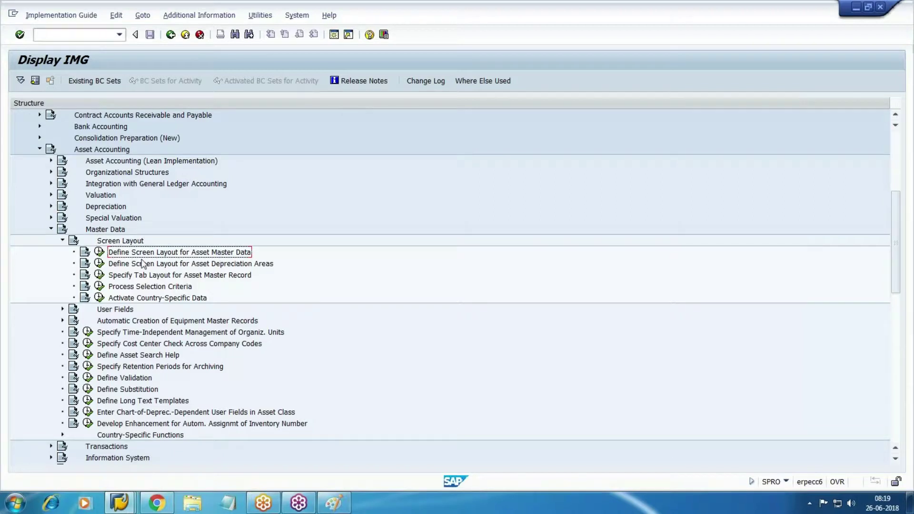
left_click(99, 252)
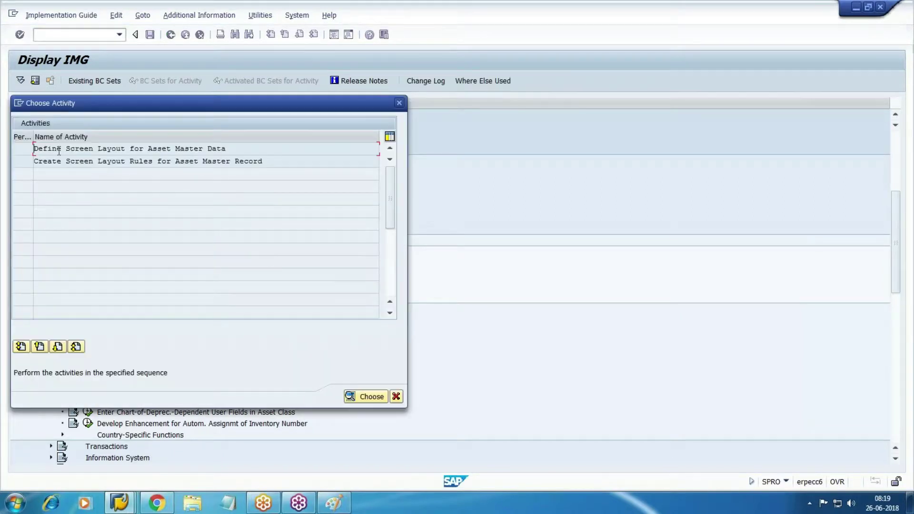
Open Define Screen Layout for Asset Master Data and position the list on layout W100.
double_click(98, 148)
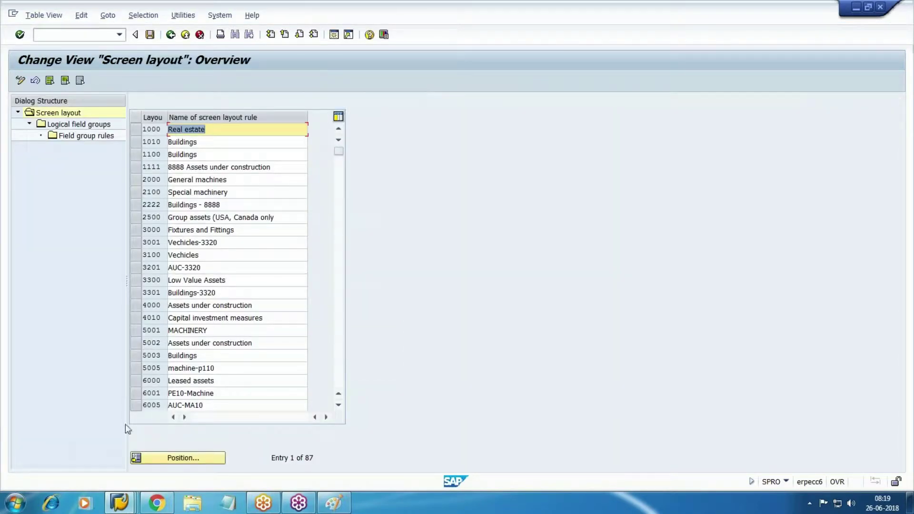
left_click(187, 458)
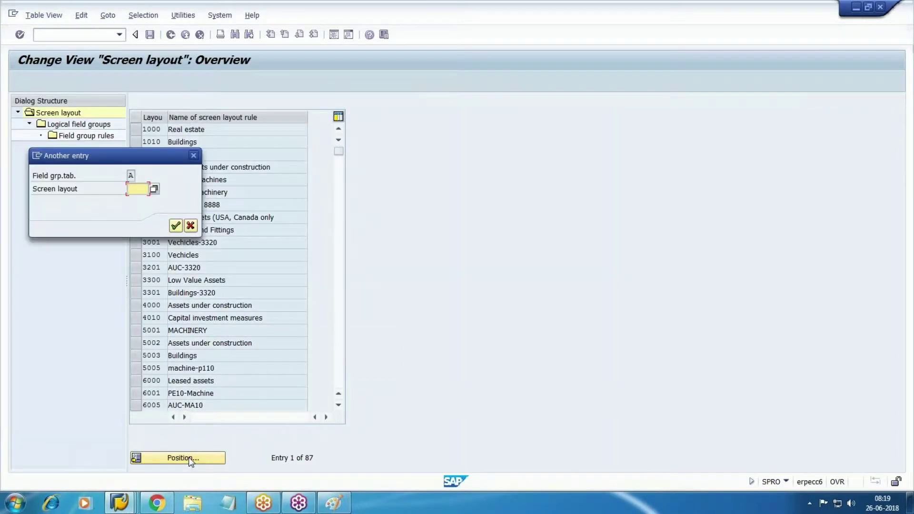
key("alt+Tab")
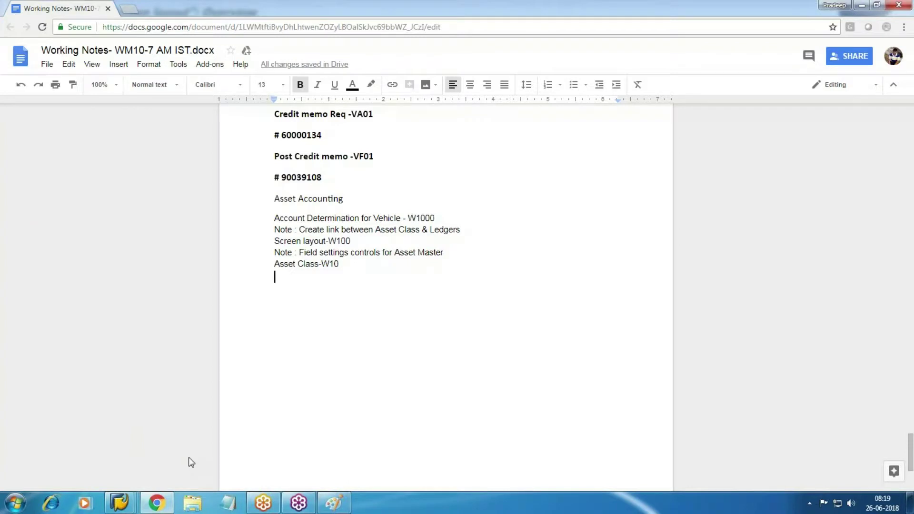
key("alt+Tab")
type("w")
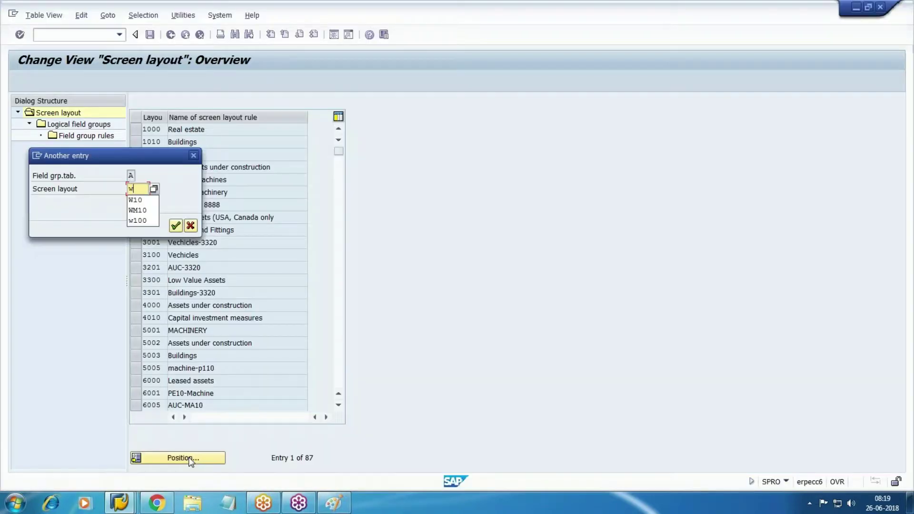
type("100")
key("Return")
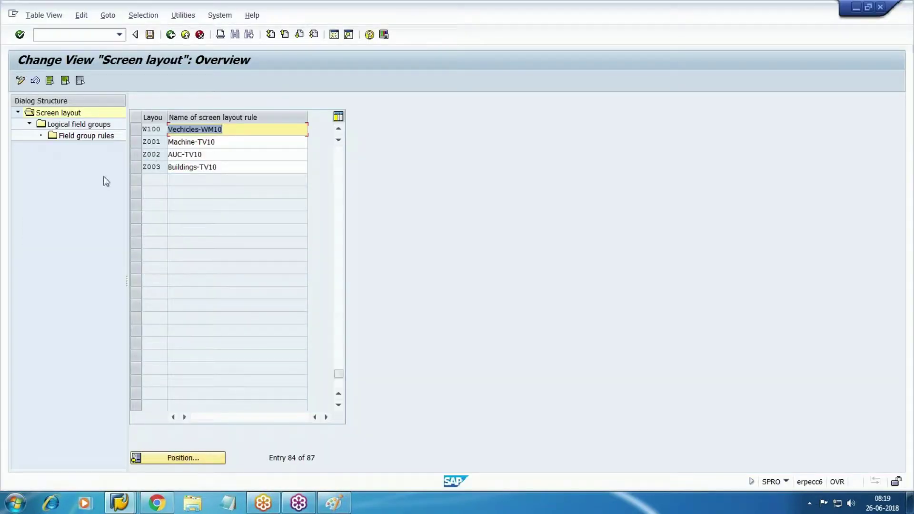
Open layout W100's logical field groups and view the Time-dependent data field rules.
double_click(65, 127)
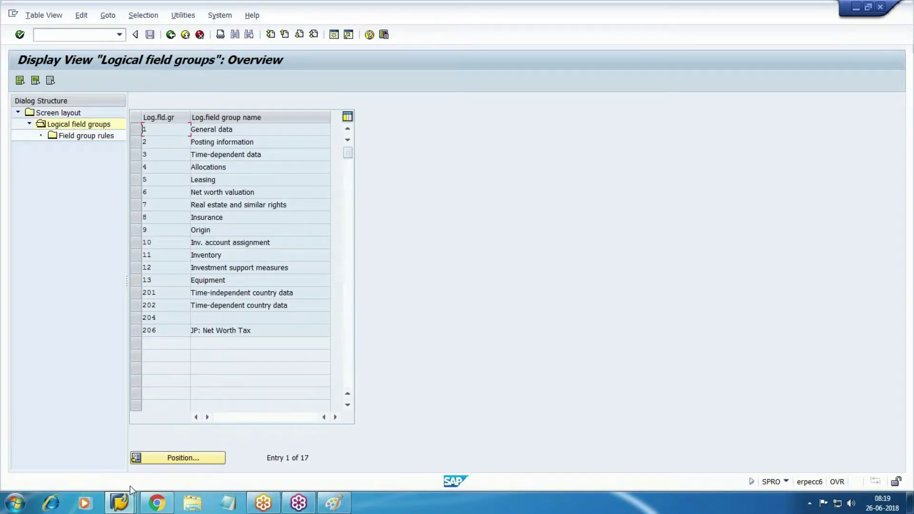
left_click(119, 504)
left_click(231, 453)
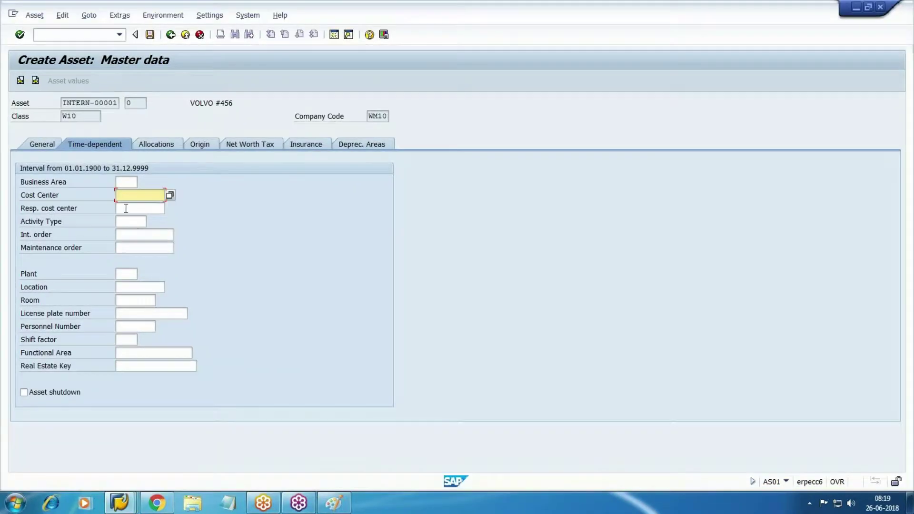
key("alt+Tab")
left_click(135, 155)
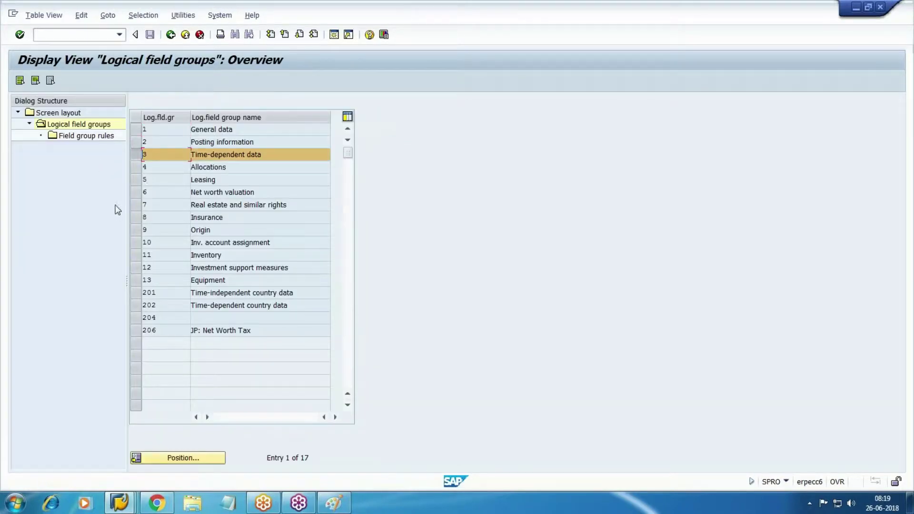
double_click(82, 136)
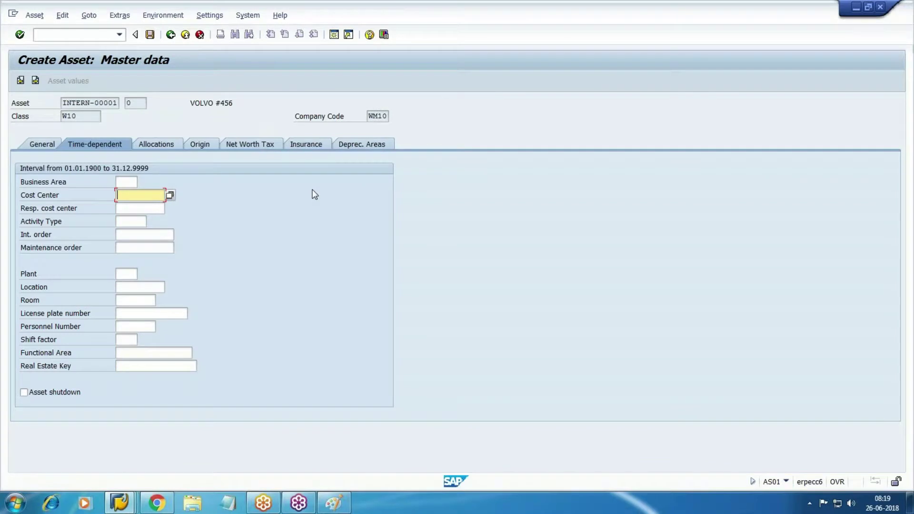
Pick cost center 1000 via search help, switch to Deprec. Areas, and open another session.
left_click(170, 194)
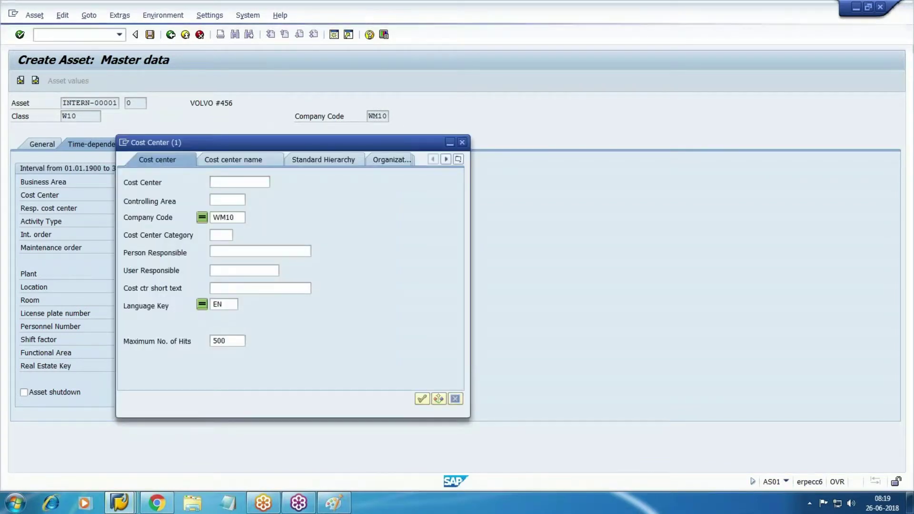
key("Return")
key("Return")
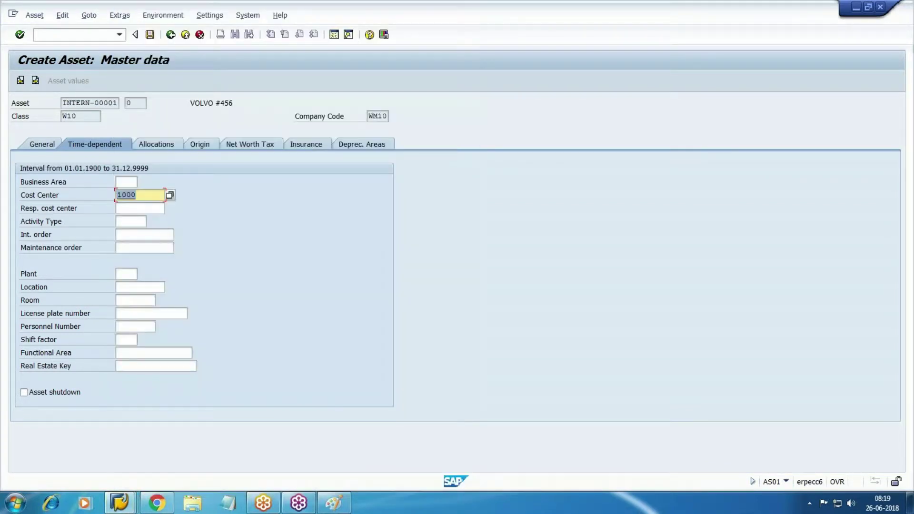
left_click(380, 143)
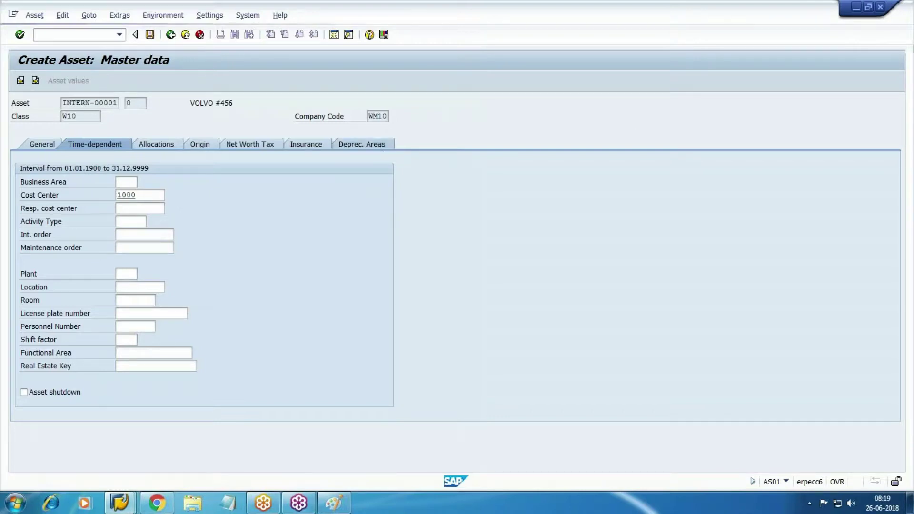
key("Tab")
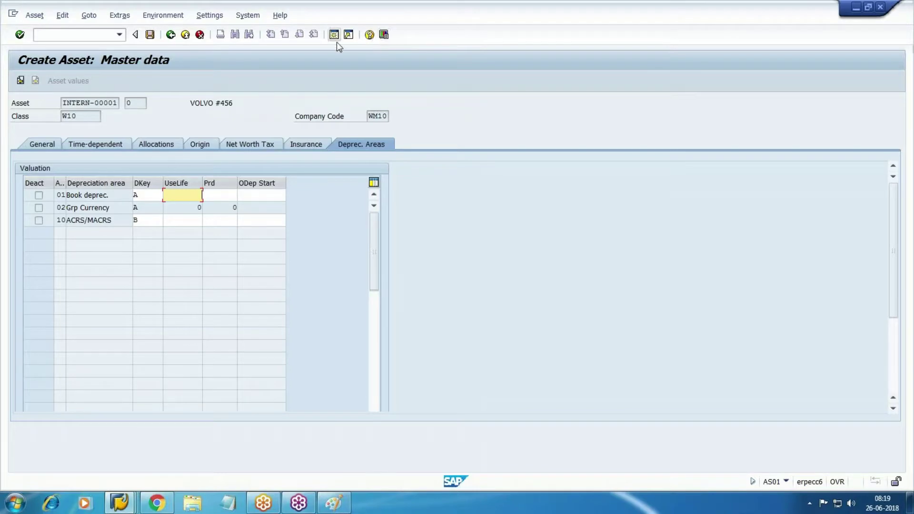
left_click(559, 170)
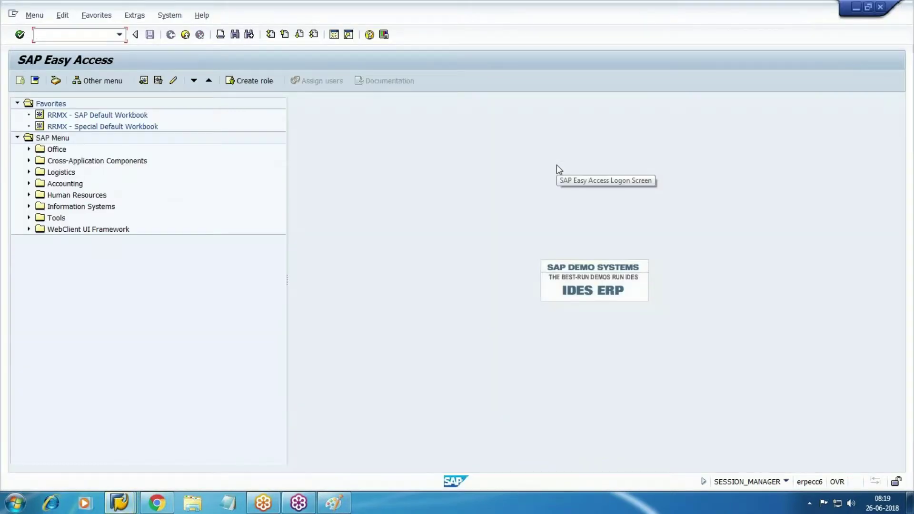
type("oayz")
key("Return")
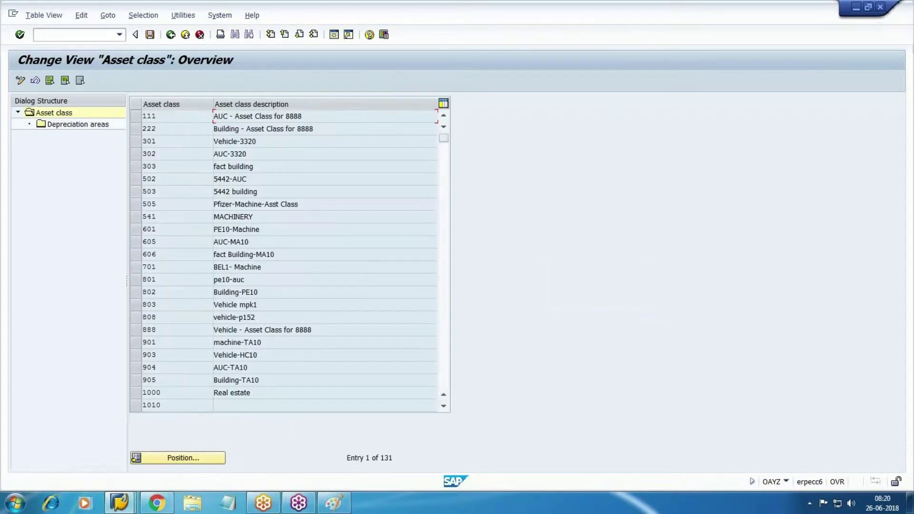
left_click(213, 460)
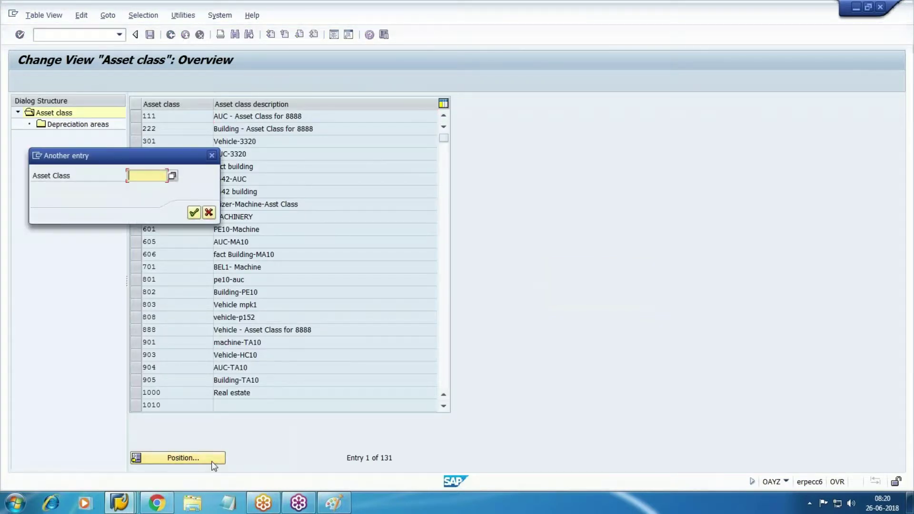
type("W10")
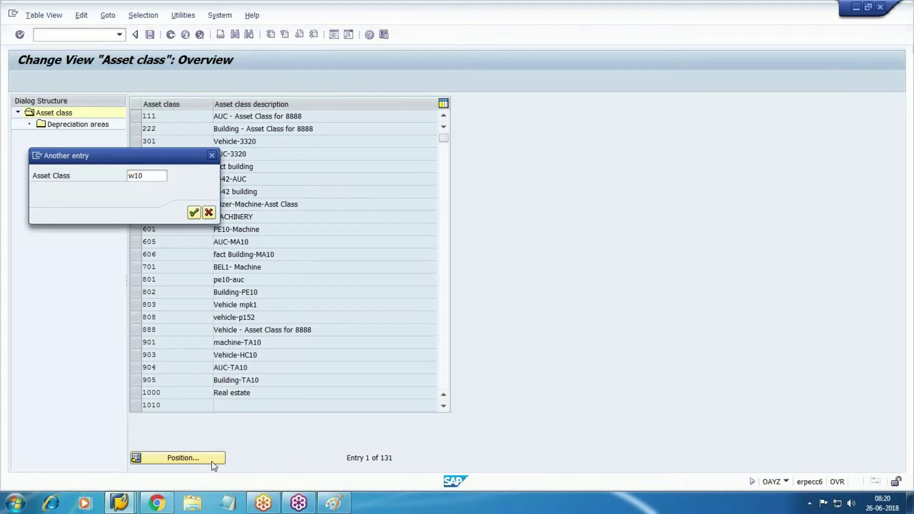
key("Return")
left_click(137, 116)
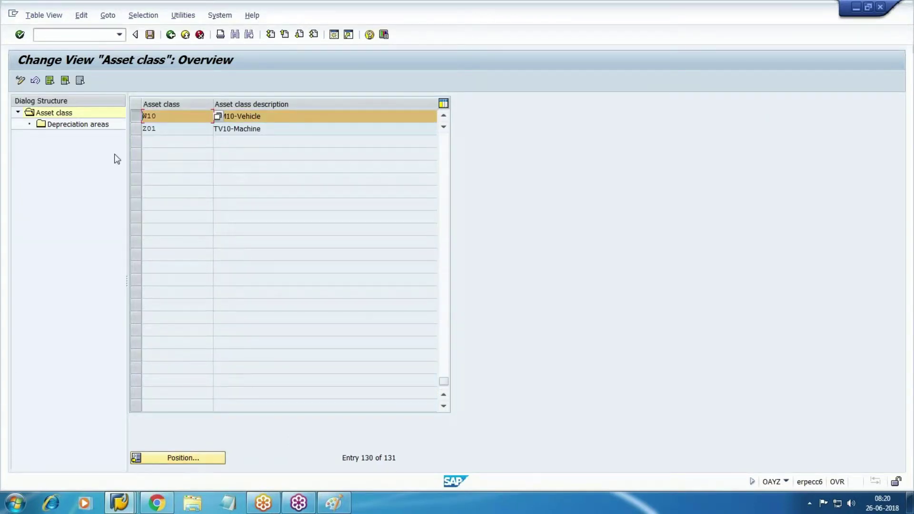
left_click(74, 128)
double_click(73, 128)
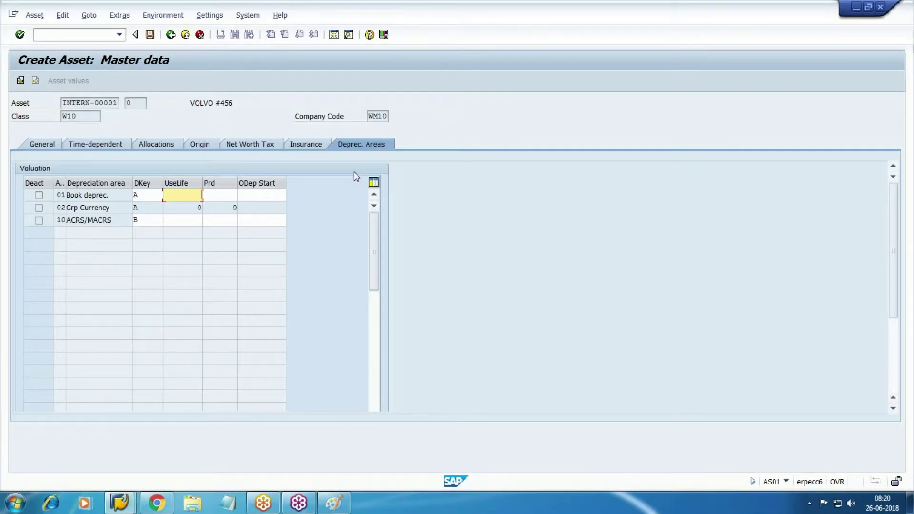
key("alt+Tab")
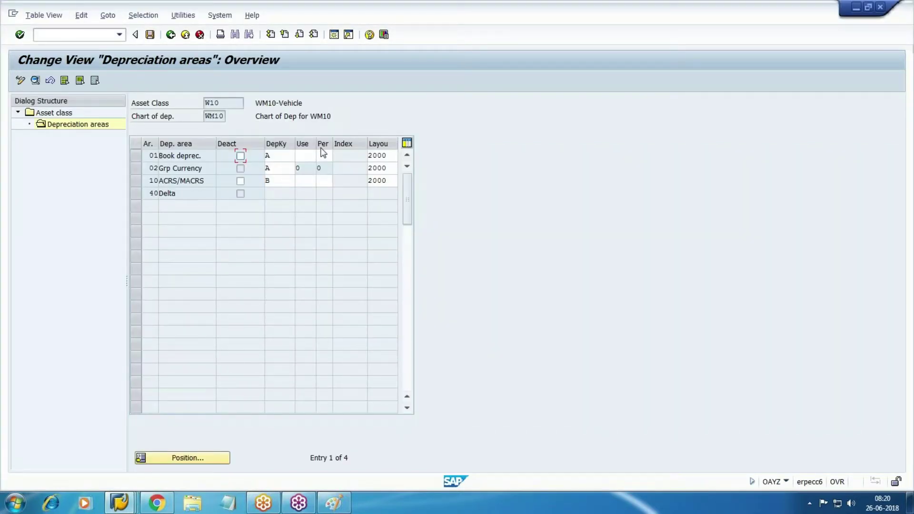
left_click(186, 34)
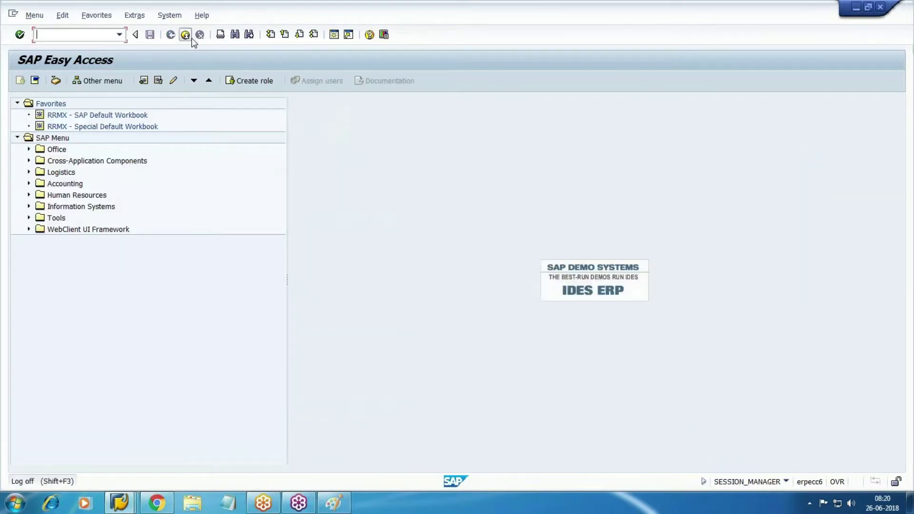
left_click(186, 34)
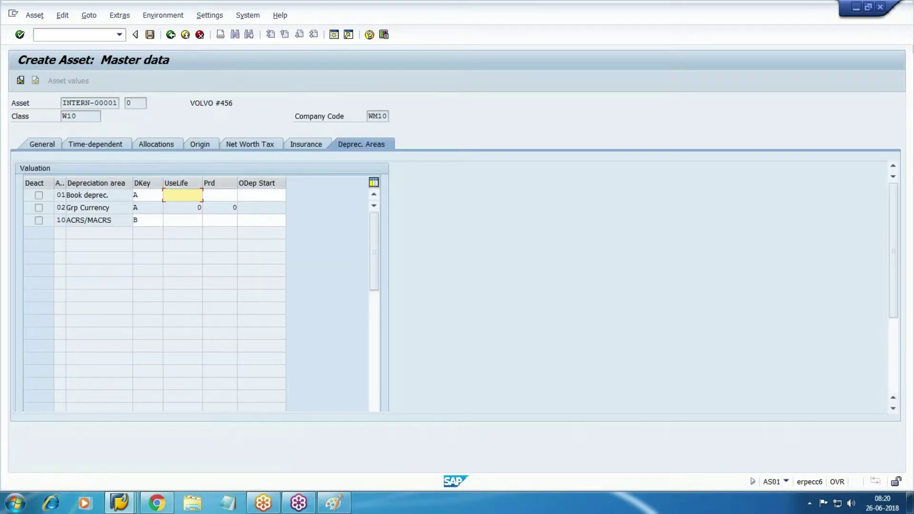
Set useful life 10 for book and 8 for ACRS/MACRS, with period 1 in both areas.
type("10")
key("Down")
key("Down")
type("10")
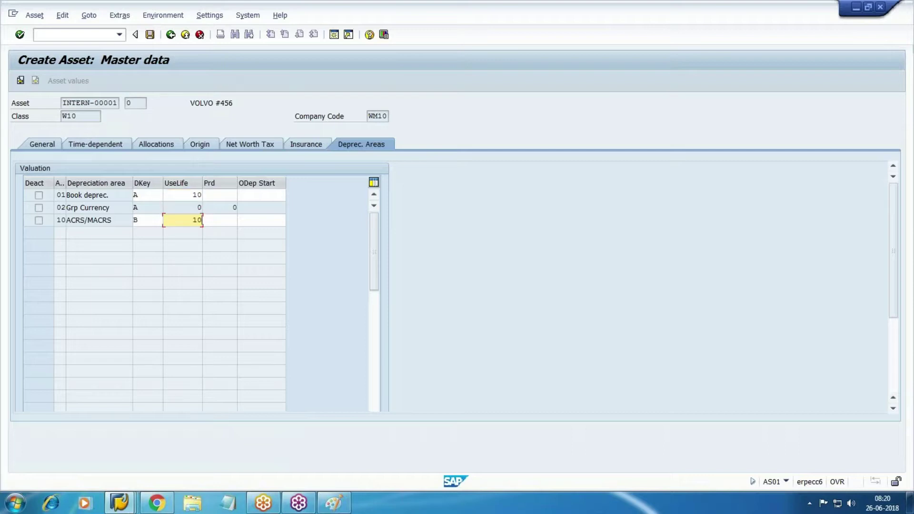
key("BackSpace")
key("BackSpace")
type("8")
key("Up")
key("Up")
key("Tab")
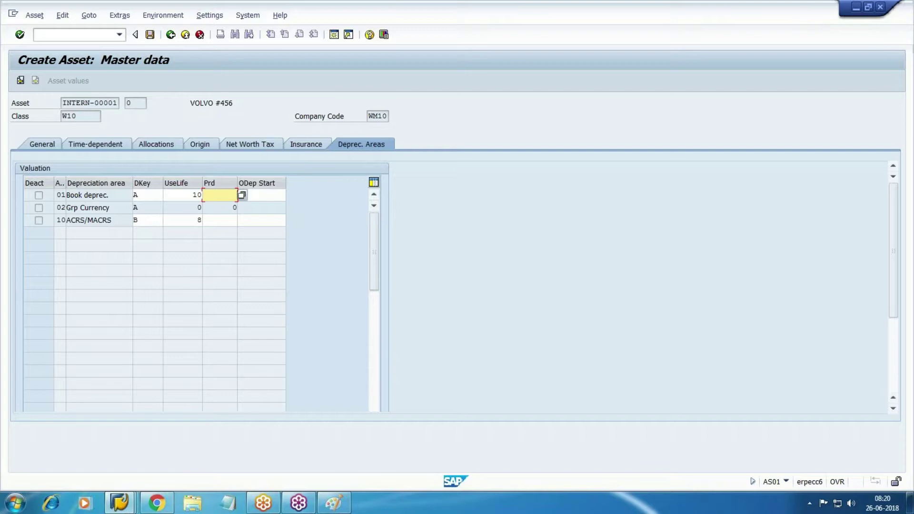
type("01")
type("1")
left_click(219, 220)
type("1")
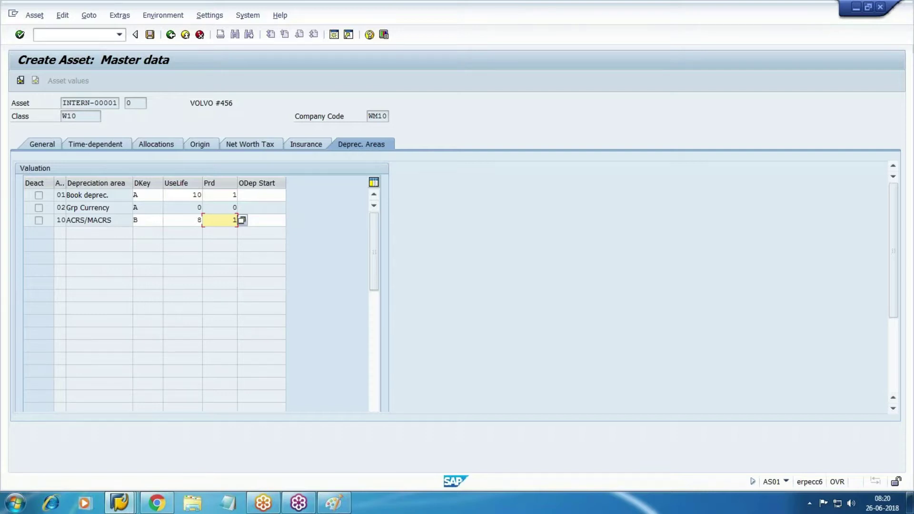
Set depreciation start 25.06.2018 for book and 01.01.2018 for ACRS/MACRS.
key("Tab")
key("Up")
key("Up")
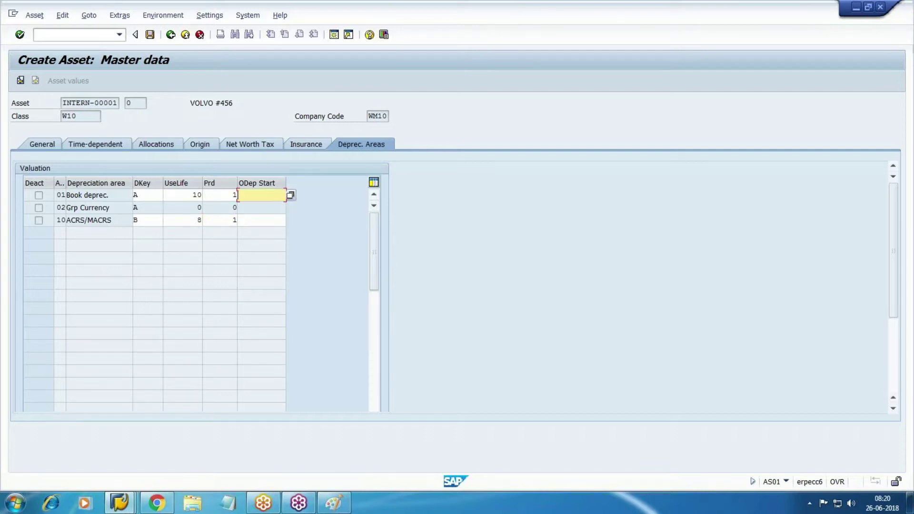
key("F4")
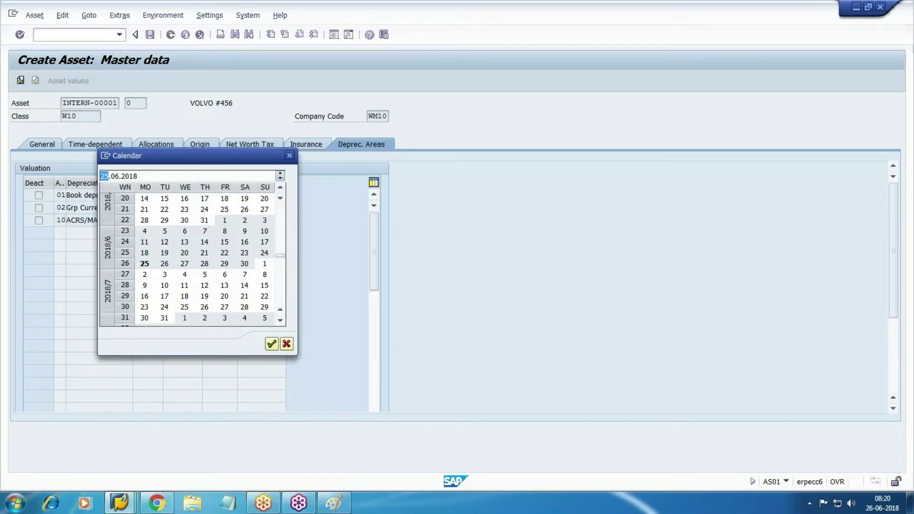
key("Return")
key("Down")
key("Down")
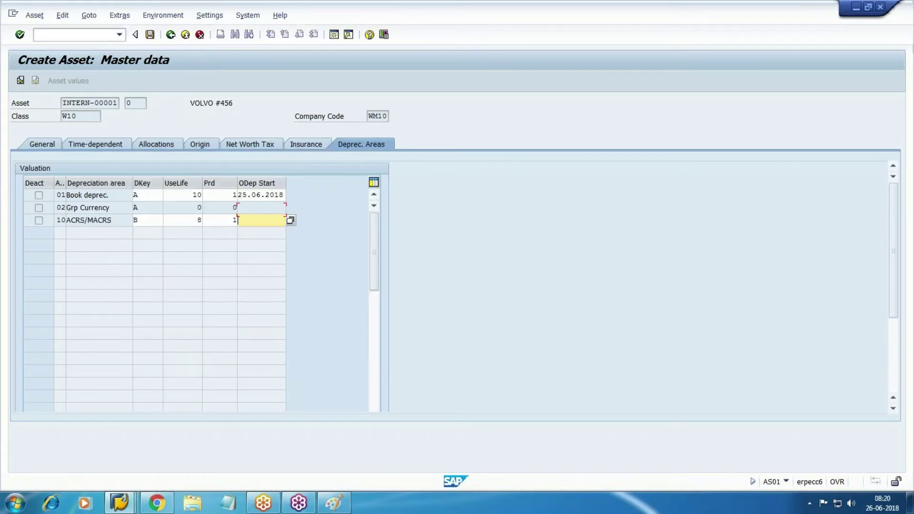
type("01")
key("Down")
key("Return")
Save the VOLVO #456 asset as asset 1, accepting the depreciation warning, then head back to Easy Access.
left_click(150, 35)
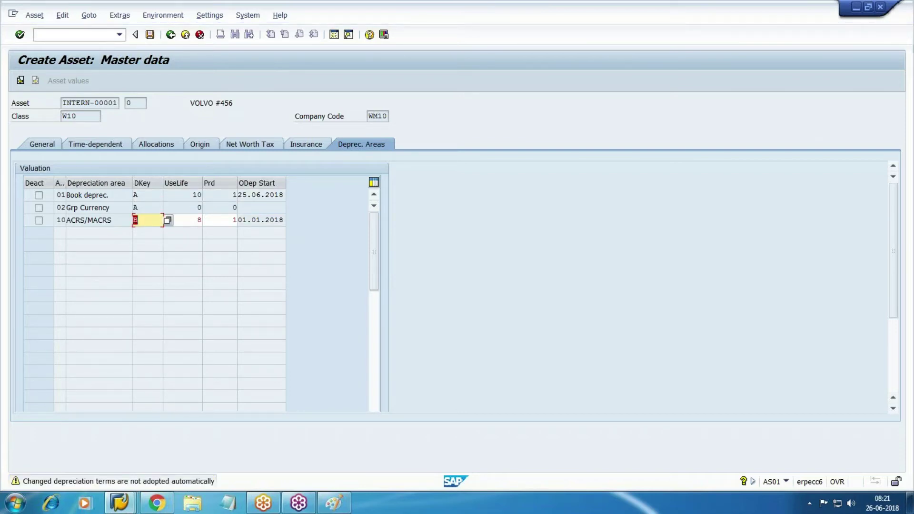
key("Return")
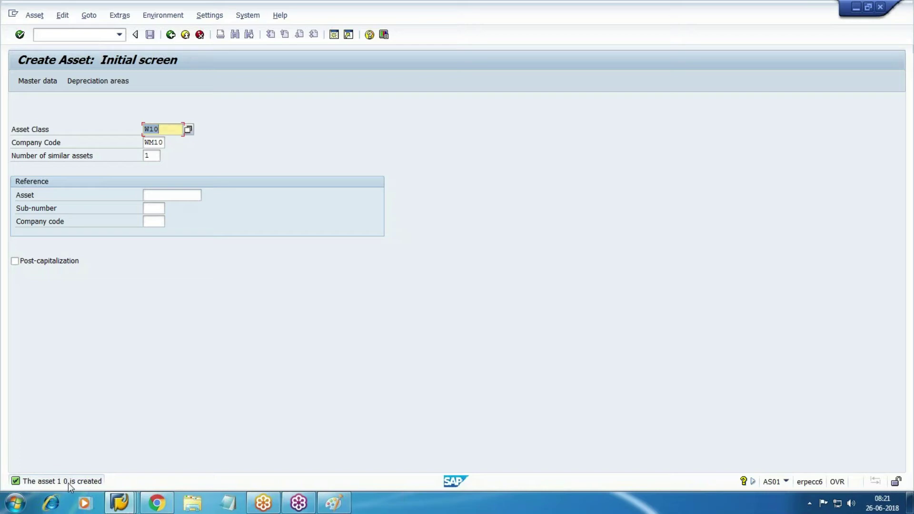
left_click(56, 34)
type("/nas")
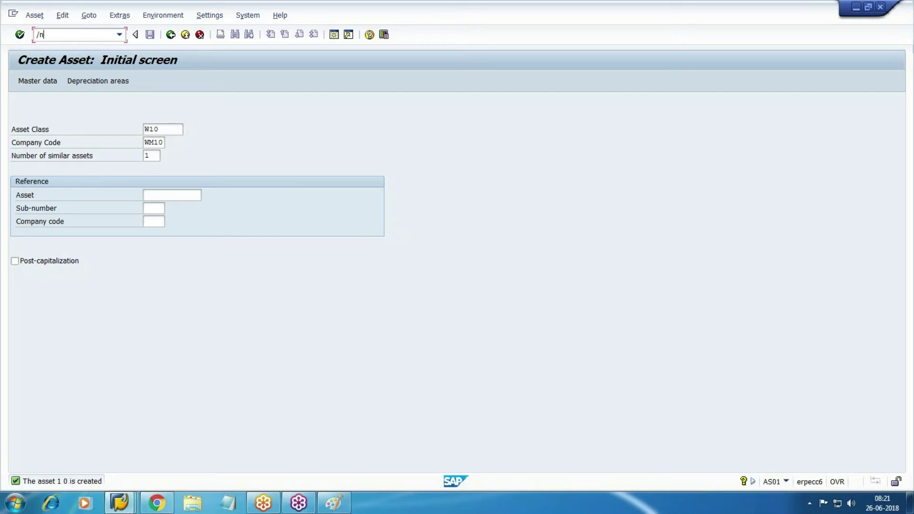
key("BackSpace")
key("BackSpace")
key("BackSpace")
key("BackSpace")
Return to SAP Easy Access and expand Accounting > Financial Accounting > Fixed Assets > Asset.
type("/n")
key("Return")
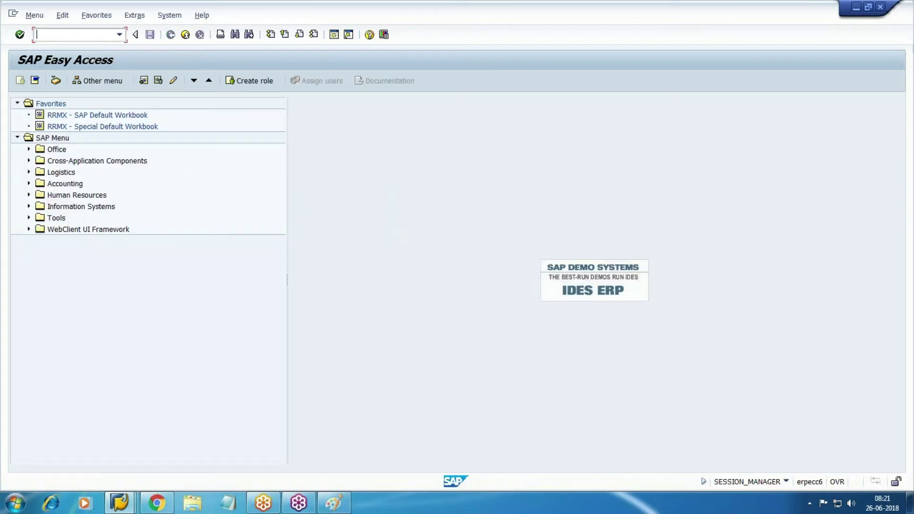
left_click(29, 183)
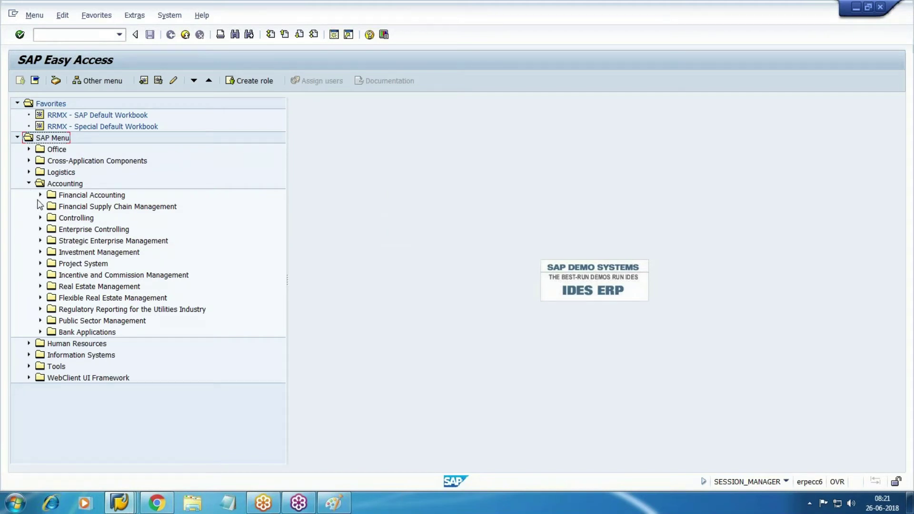
left_click(40, 195)
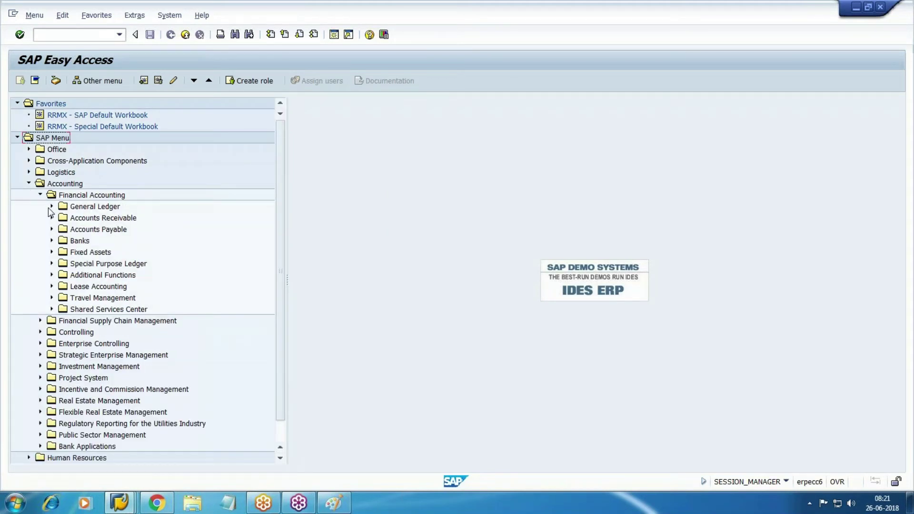
left_click(52, 252)
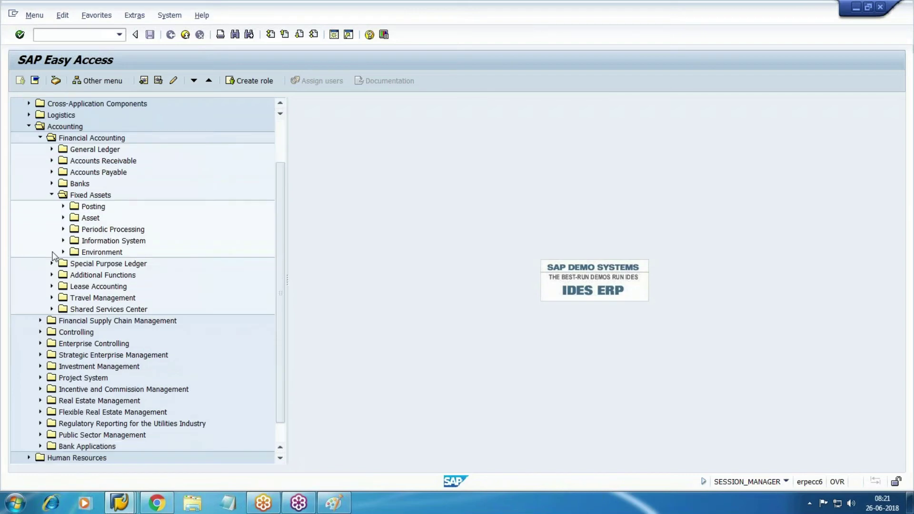
left_click(63, 218)
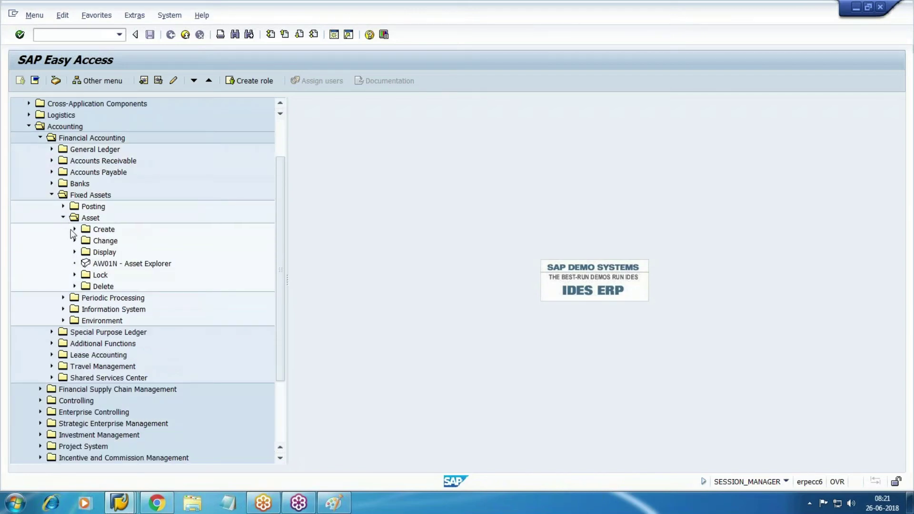
Launch AS11 - Asset under Create > Subnumber and proceed to the sub-asset's master data.
left_click(74, 230)
left_click(117, 264)
left_click(86, 264)
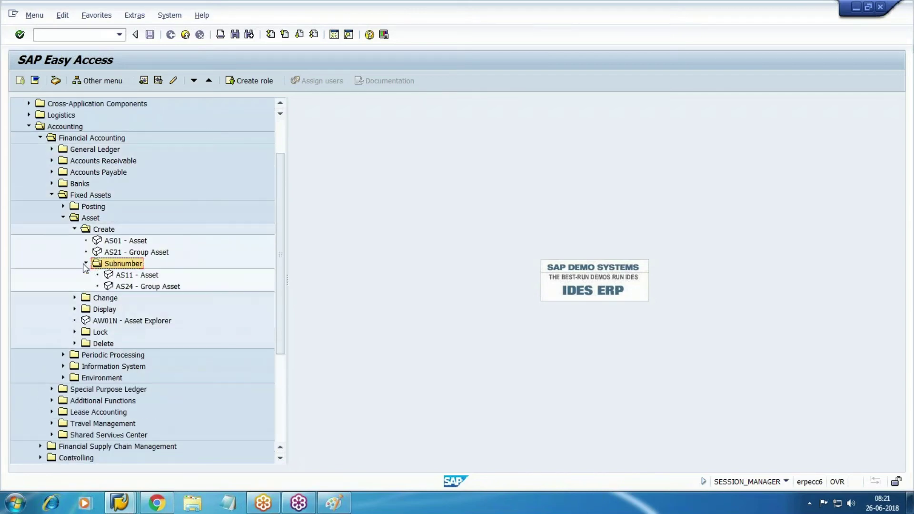
double_click(140, 276)
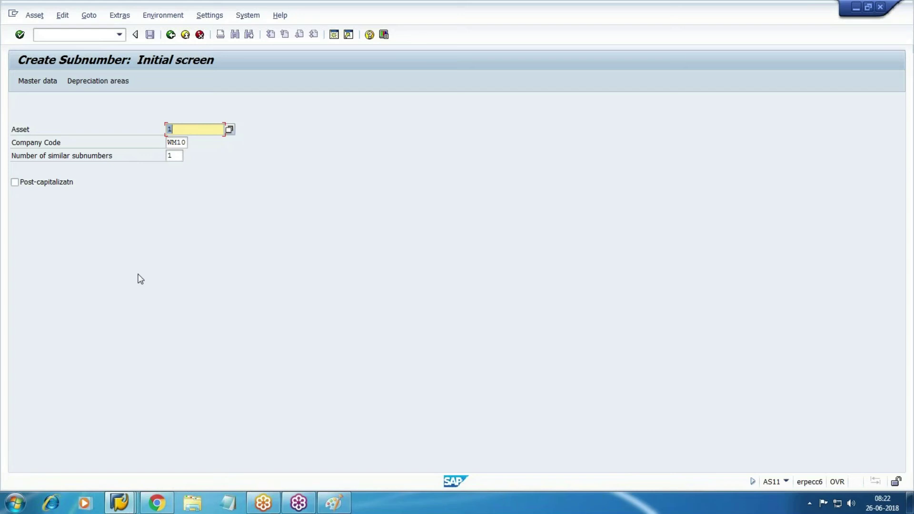
key("Return")
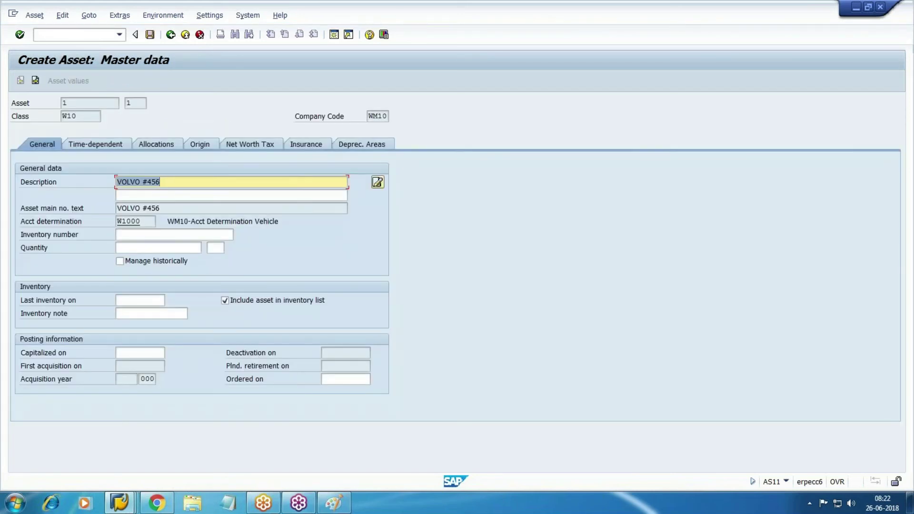
Add the second description line 'Samsung-AC' and check the sub-asset's cost center 1000.
left_click(147, 194)
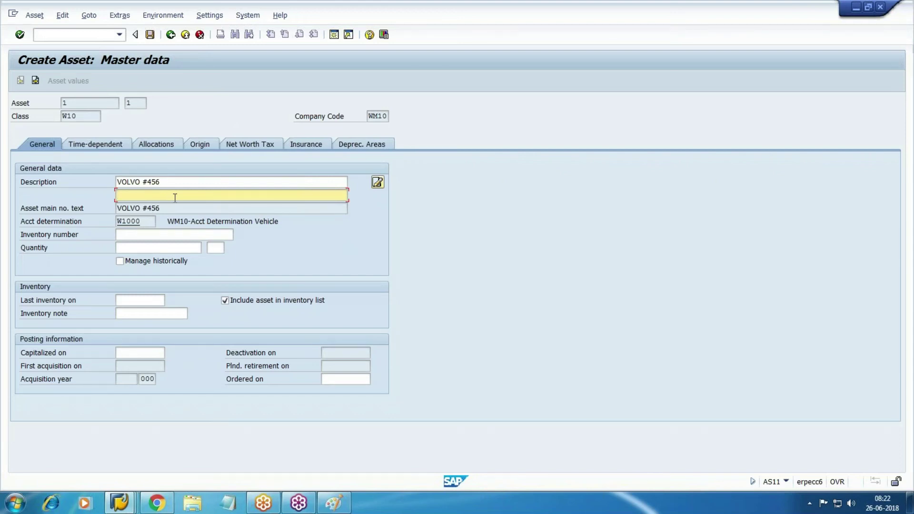
type("Samsung-AC")
left_click(95, 144)
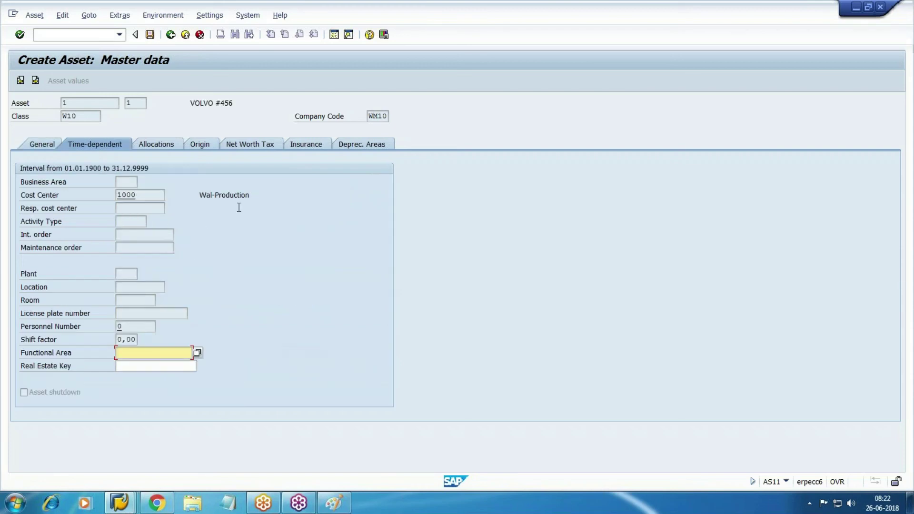
Set useful life 5 for book and 4 for ACRS/MACRS, then save sub-asset 1-1.
left_click(361, 144)
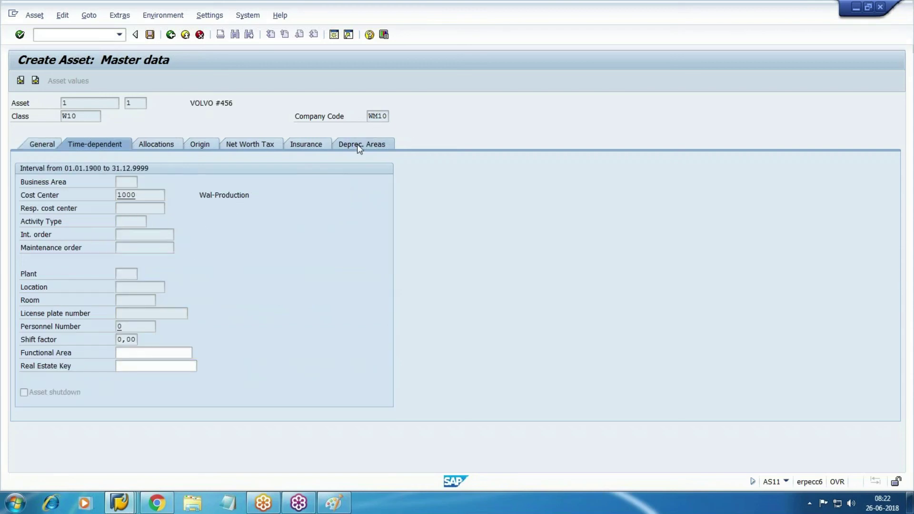
key("Tab")
type("5")
key("Down")
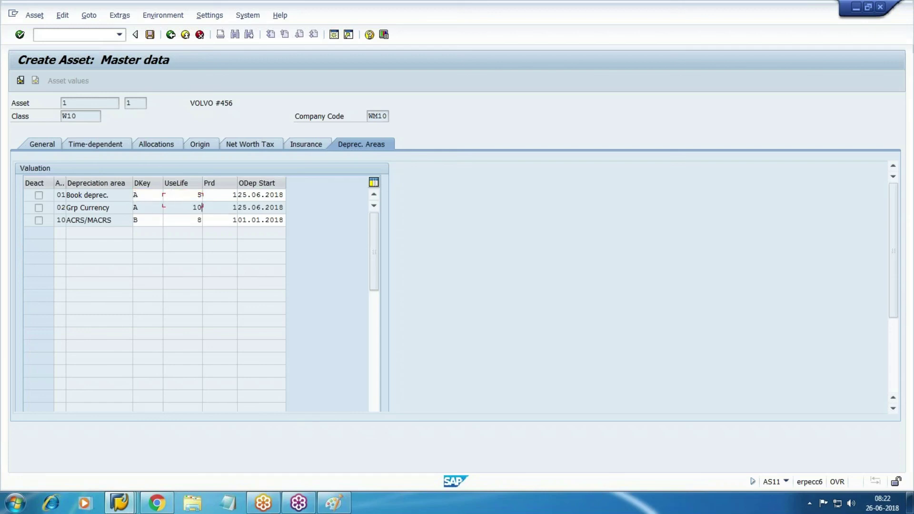
key("Down")
key("BackSpace")
type("4")
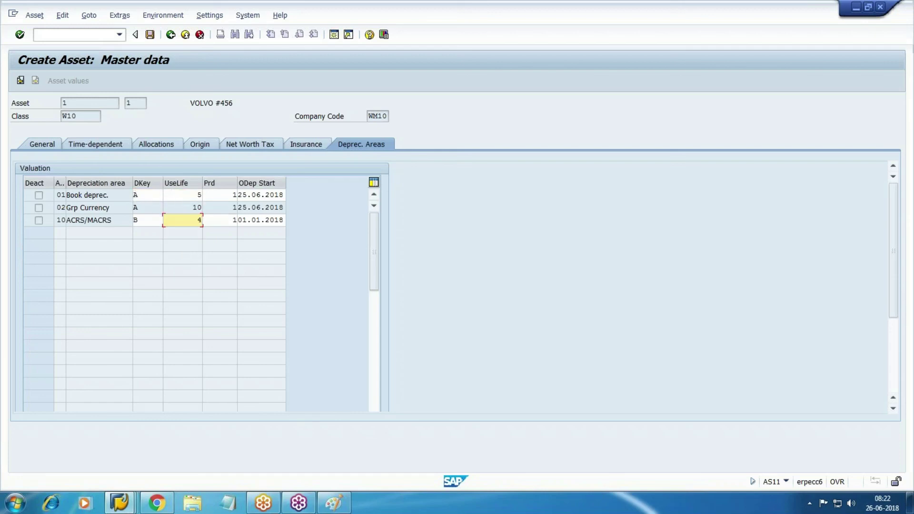
left_click(150, 34)
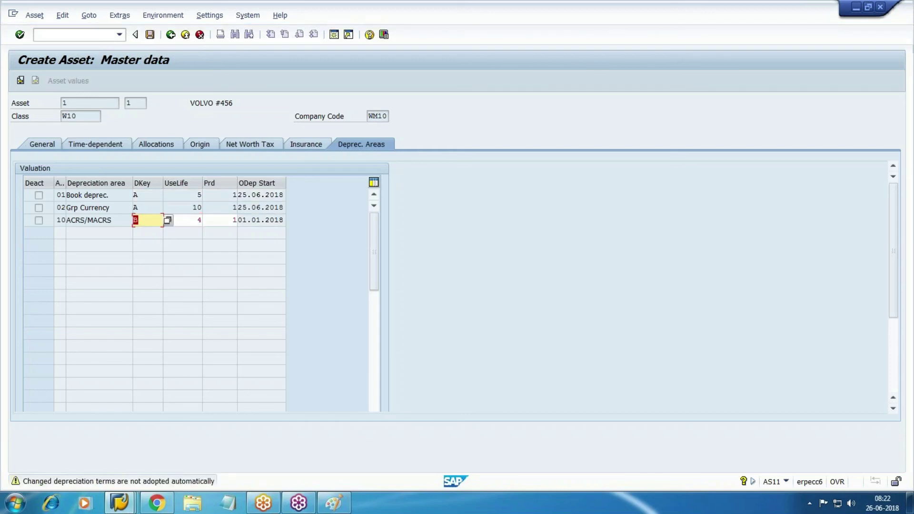
key("Return")
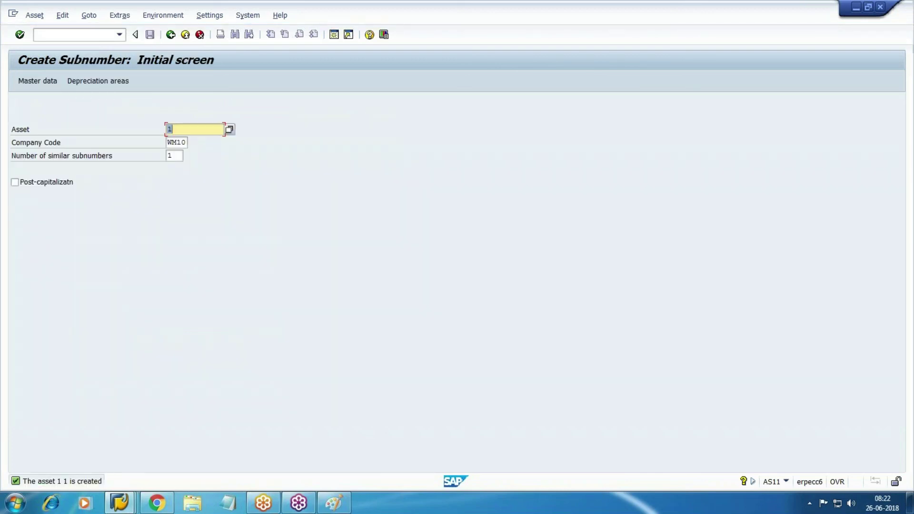